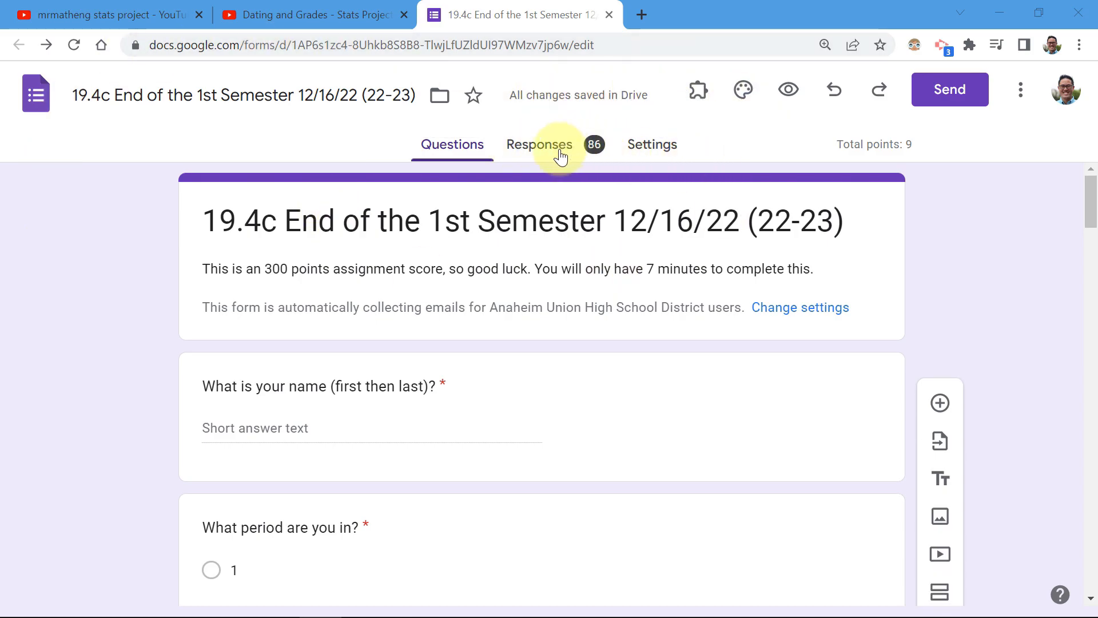
Open the quiz's response summary (average 6.09 of 9) and review each question's charts.
{"action": "left_click", "coordinate": [540, 148]}
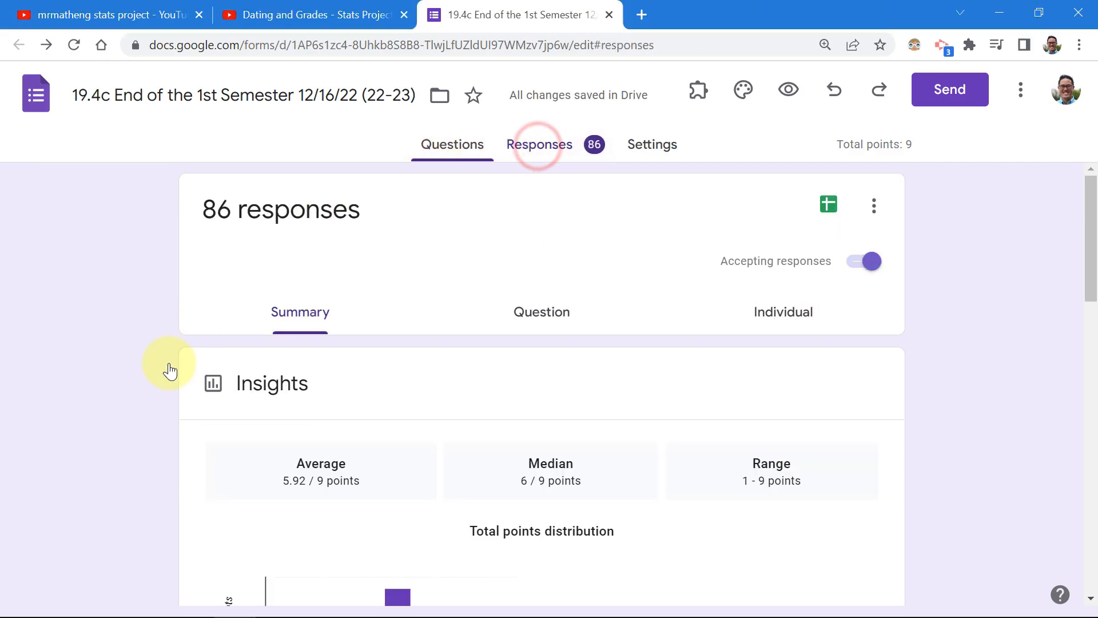
{"action": "scroll", "coordinate": [126, 330], "scroll_direction": "down", "scroll_amount": 4}
{"action": "scroll", "coordinate": [127, 323], "scroll_direction": "down", "scroll_amount": 5}
{"action": "scroll", "coordinate": [132, 311], "scroll_direction": "up", "scroll_amount": 5}
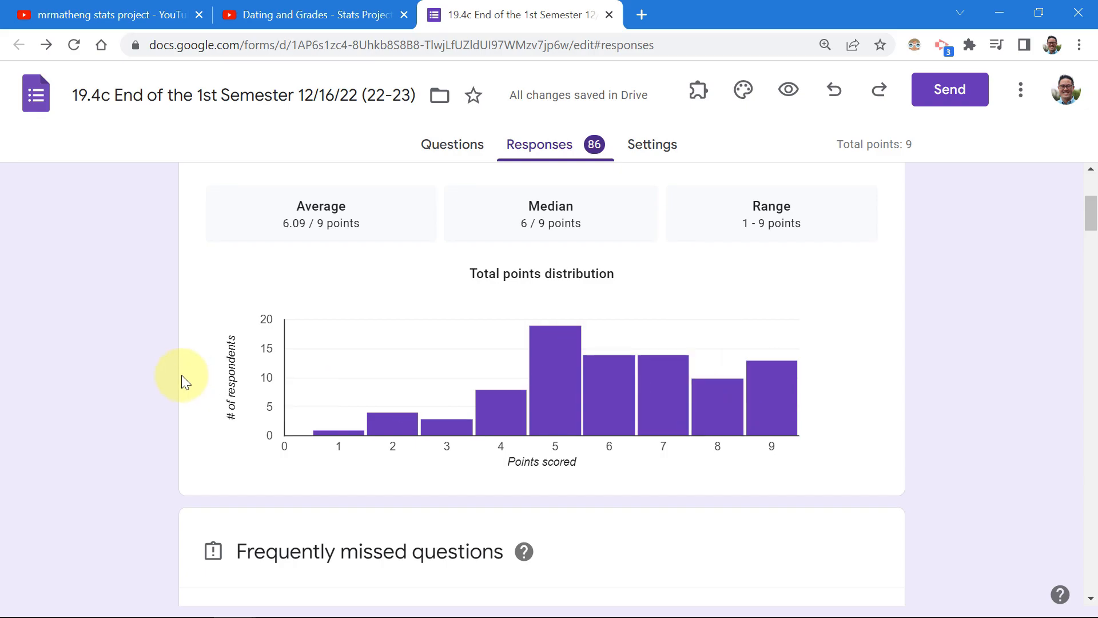
{"action": "scroll", "coordinate": [182, 371], "scroll_direction": "down", "scroll_amount": 5}
{"action": "scroll", "coordinate": [183, 366], "scroll_direction": "down", "scroll_amount": 15}
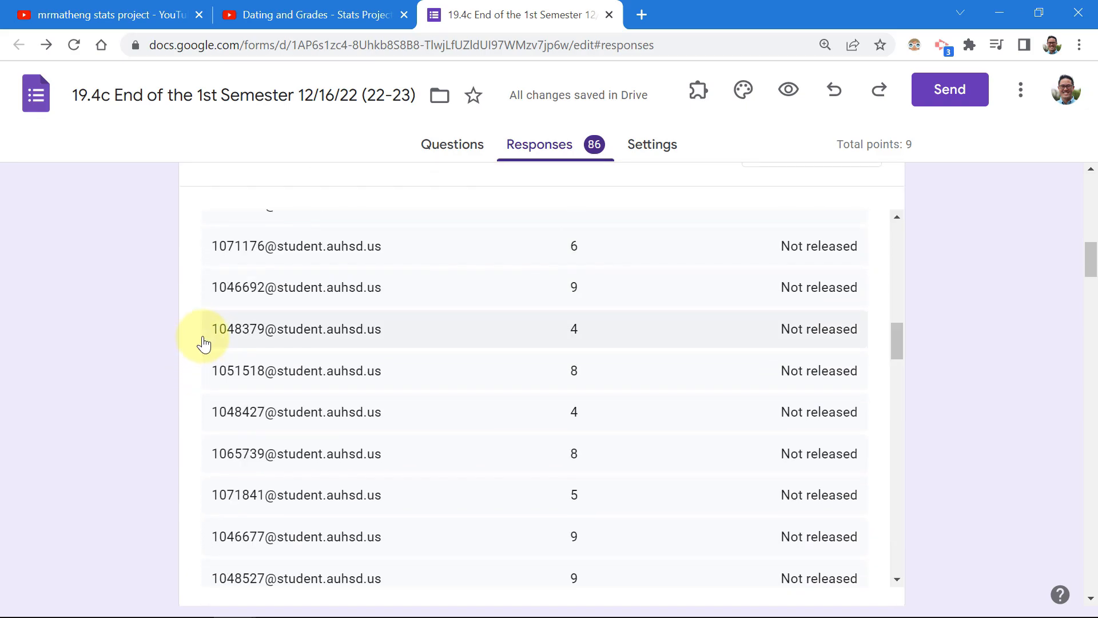
{"action": "scroll", "coordinate": [217, 360], "scroll_direction": "down", "scroll_amount": 10}
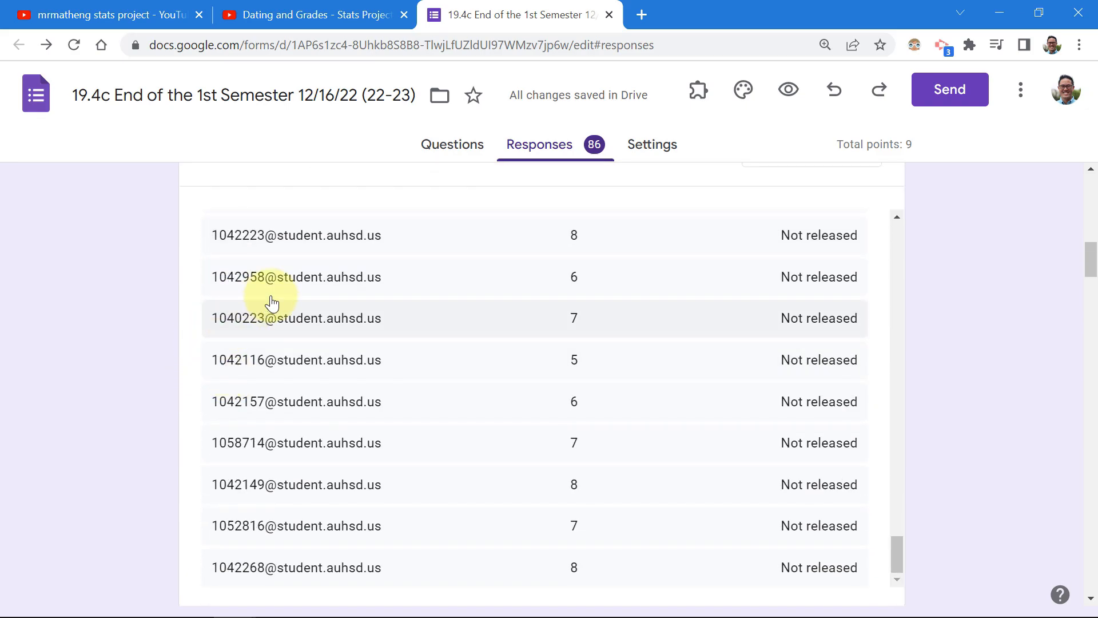
{"action": "scroll", "coordinate": [832, 321], "scroll_direction": "down", "scroll_amount": 8}
{"action": "scroll", "coordinate": [832, 320], "scroll_direction": "down", "scroll_amount": 12}
{"action": "scroll", "coordinate": [1018, 362], "scroll_direction": "up", "scroll_amount": 5}
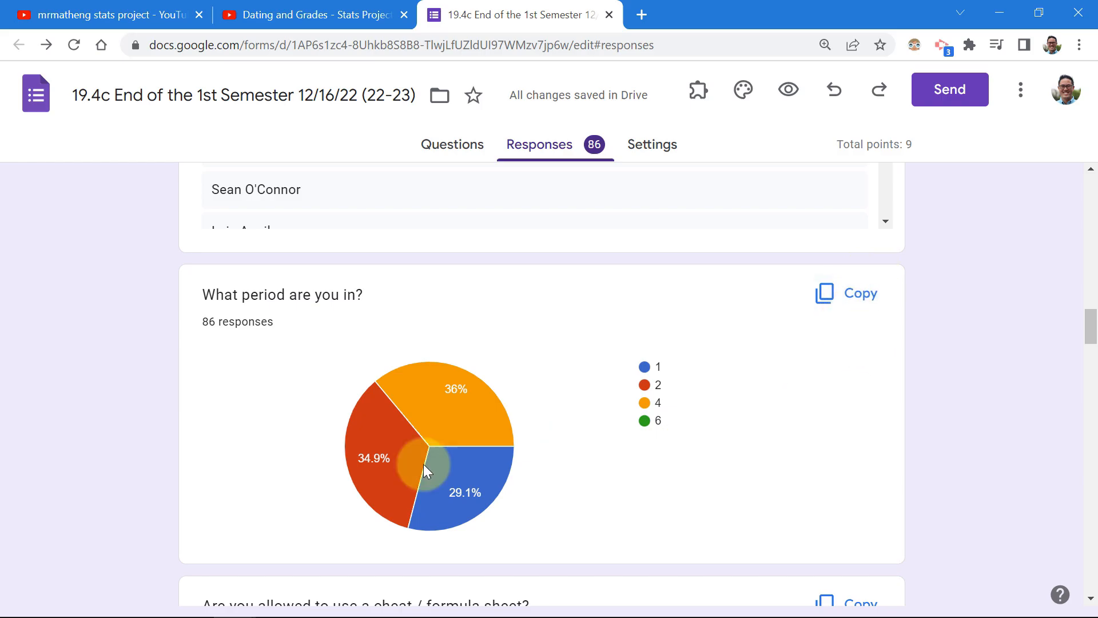
{"action": "scroll", "coordinate": [298, 418], "scroll_direction": "down", "scroll_amount": 6}
{"action": "scroll", "coordinate": [198, 180], "scroll_direction": "down", "scroll_amount": 3}
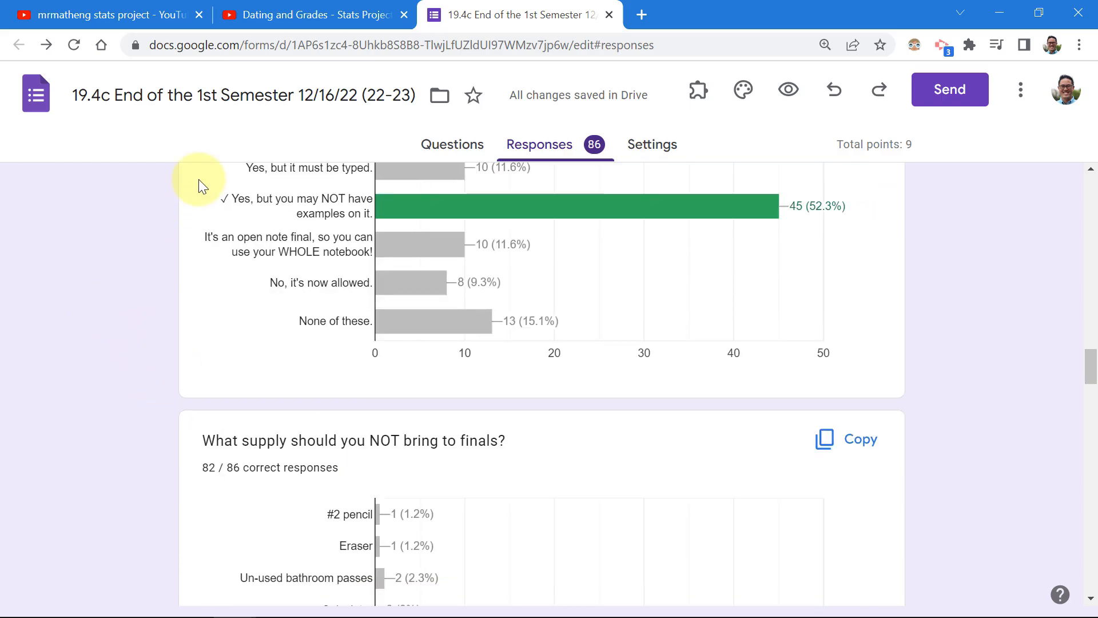
{"action": "scroll", "coordinate": [550, 363], "scroll_direction": "down", "scroll_amount": 5}
{"action": "scroll", "coordinate": [228, 348], "scroll_direction": "down", "scroll_amount": 20}
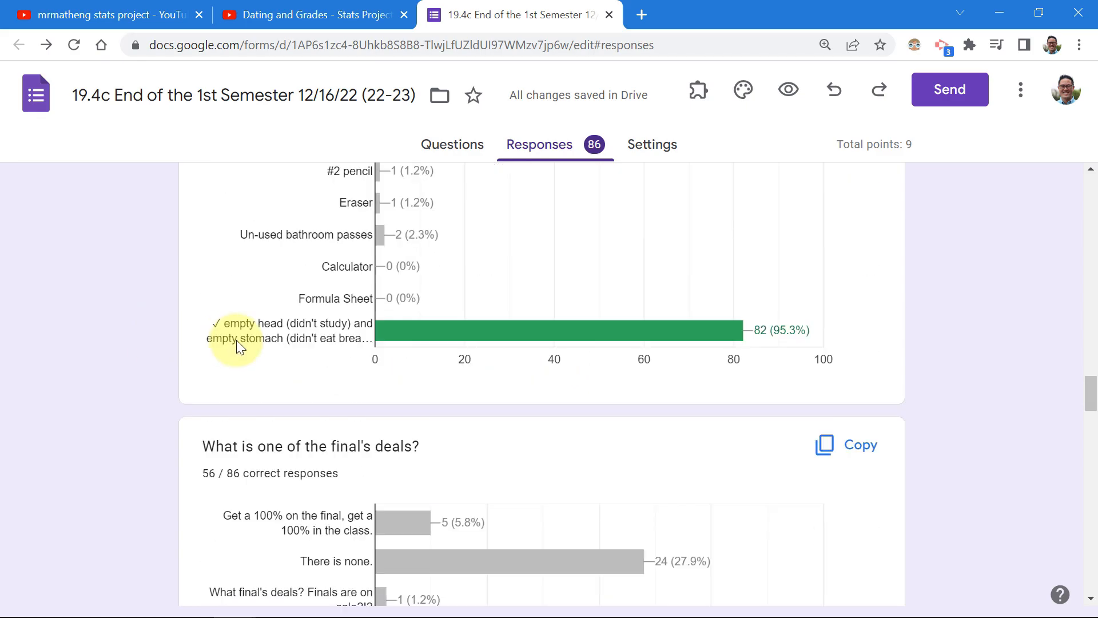
{"action": "scroll", "coordinate": [257, 334], "scroll_direction": "down", "scroll_amount": 20}
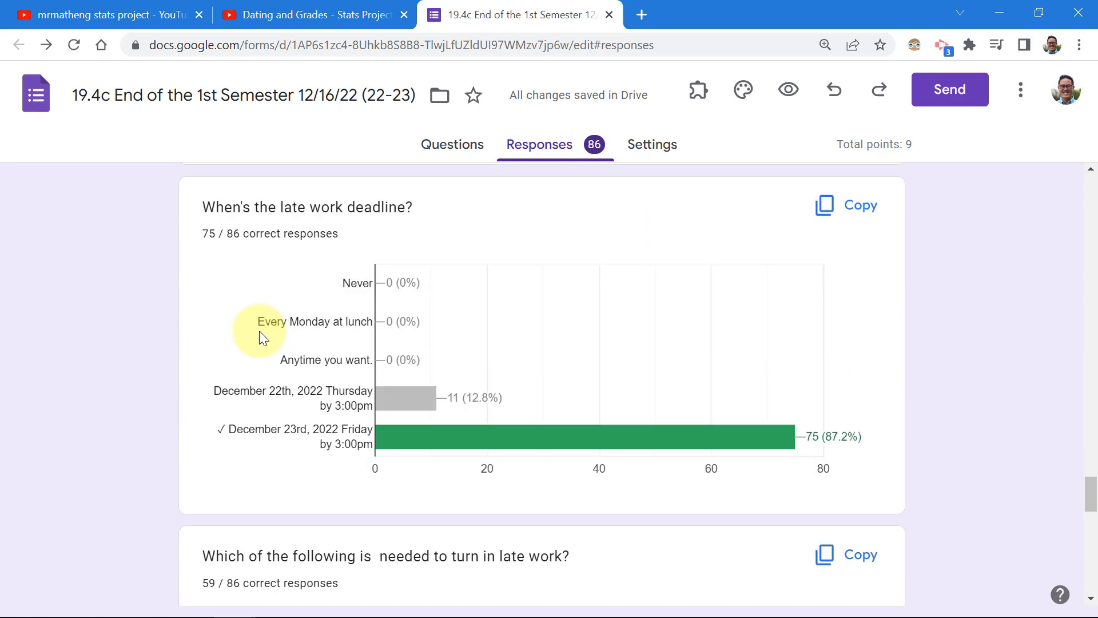
{"action": "scroll", "coordinate": [226, 340], "scroll_direction": "up", "scroll_amount": 10}
{"action": "scroll", "coordinate": [220, 326], "scroll_direction": "up", "scroll_amount": 20}
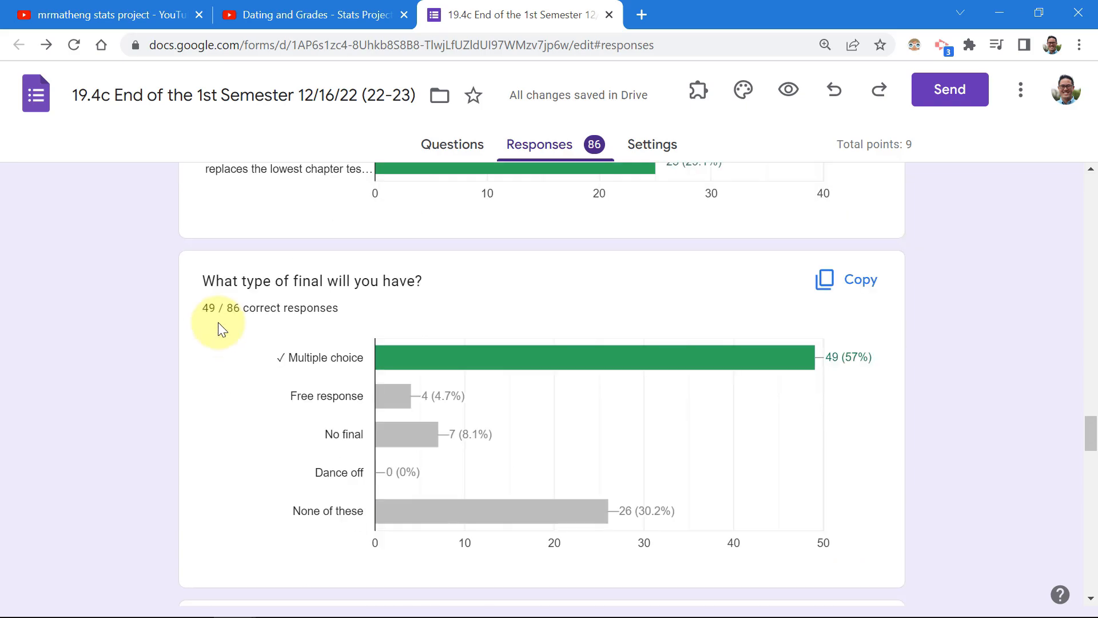
{"action": "scroll", "coordinate": [218, 313], "scroll_direction": "up", "scroll_amount": 10}
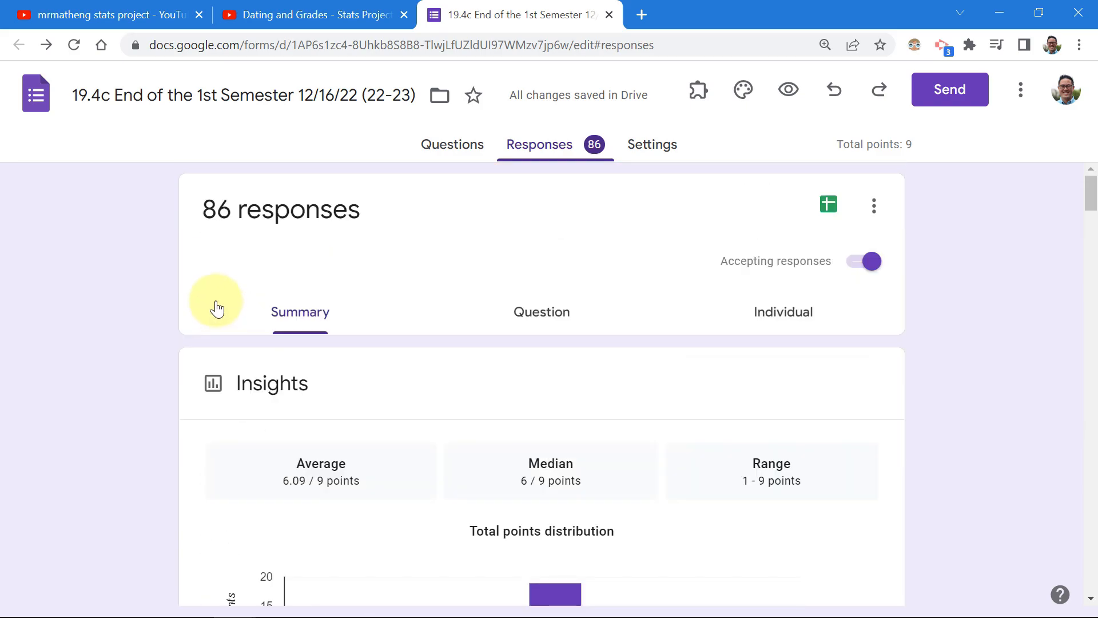
Export the responses to a new spreadsheet, '19.4c End of the 1st Semester 12/16/22 (22-23) (Responses)'.
{"action": "left_click", "coordinate": [833, 205]}
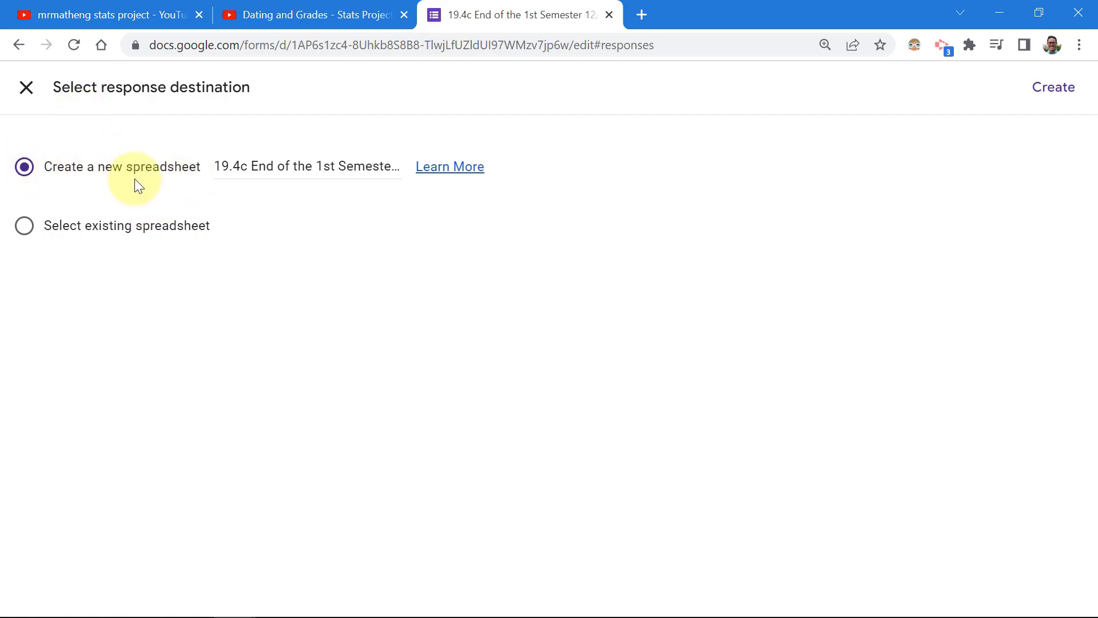
{"action": "left_click", "coordinate": [1056, 88]}
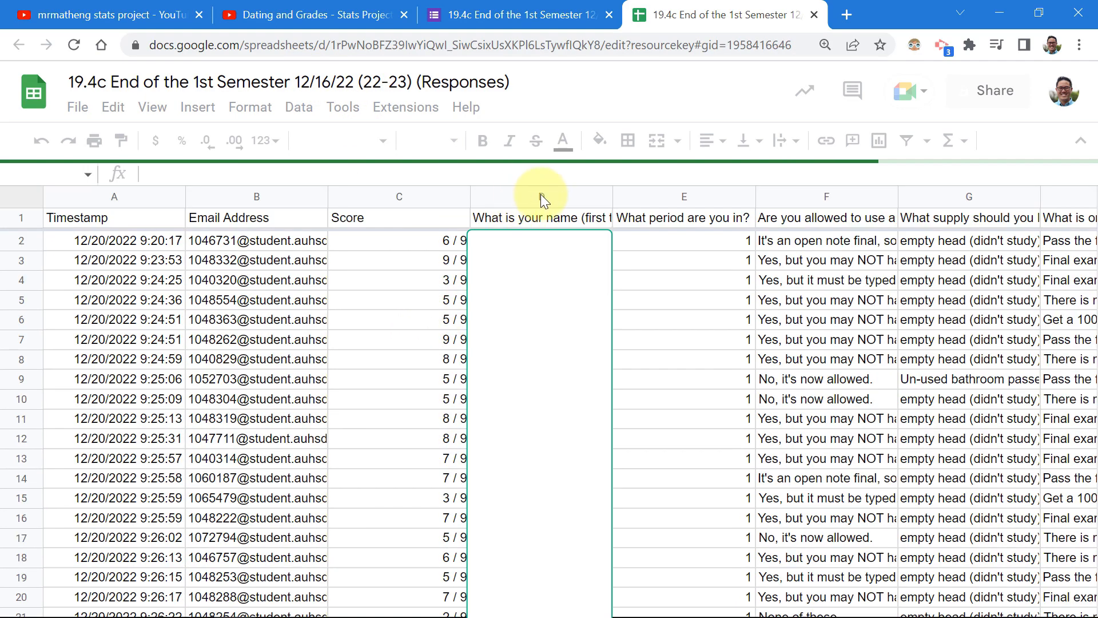
Hide the student-name column D so Score sits beside the period answers.
{"action": "left_click", "coordinate": [540, 194]}
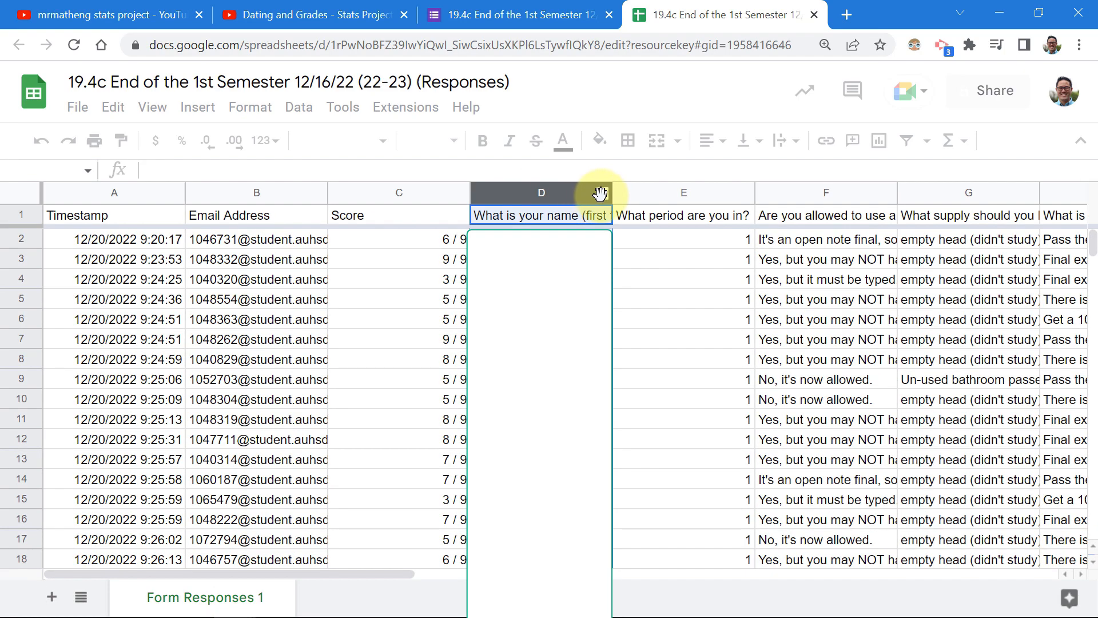
{"action": "left_click", "coordinate": [604, 193]}
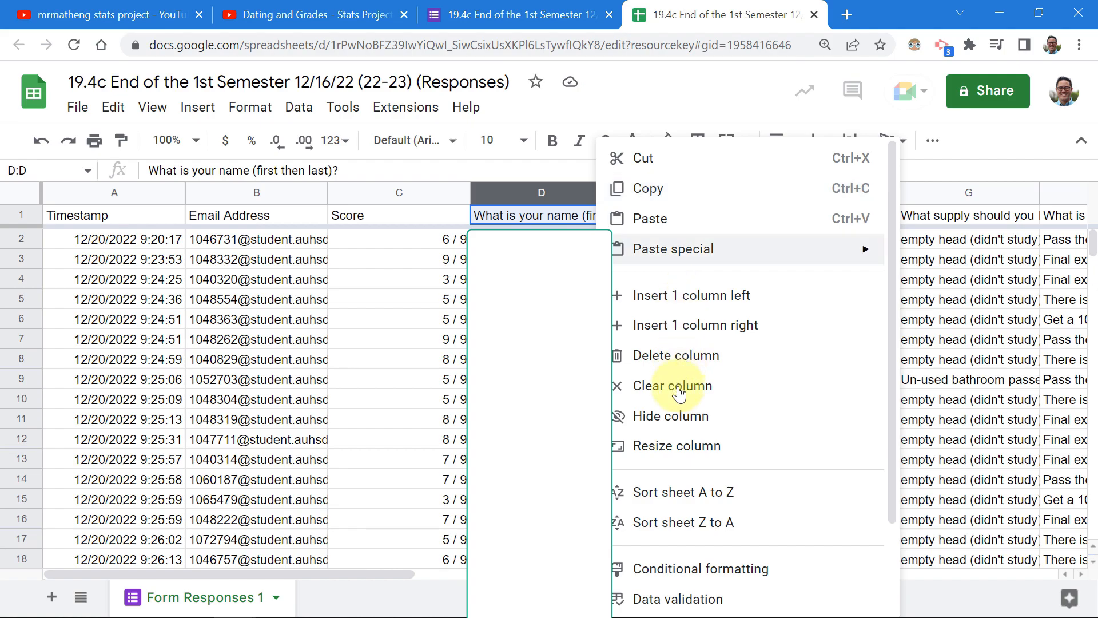
{"action": "left_click", "coordinate": [672, 421]}
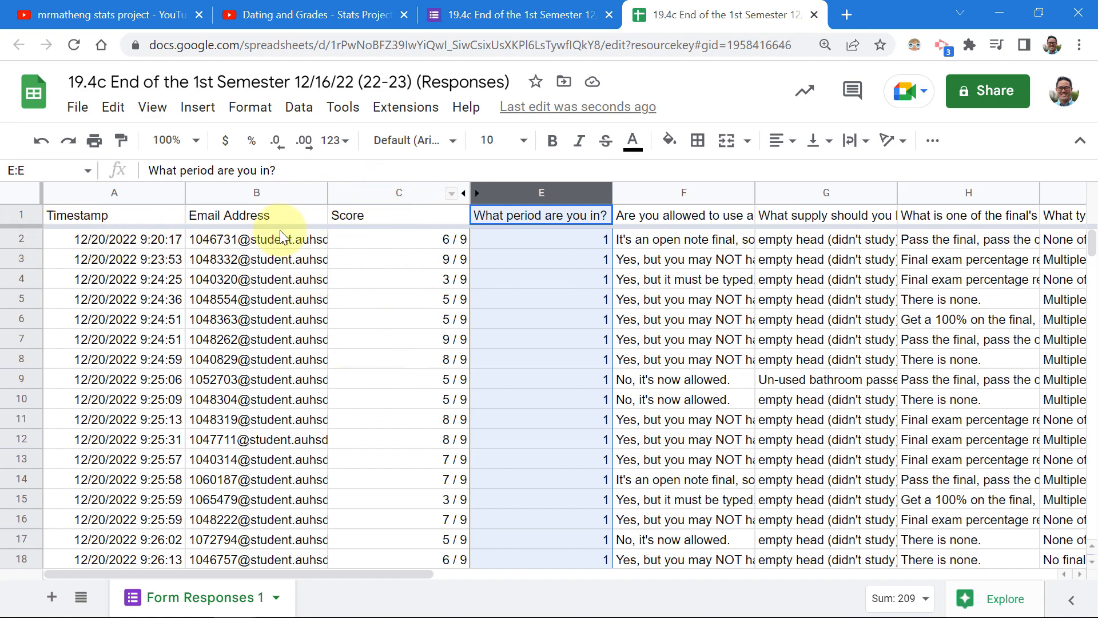
Sort the sheet by period column E, first A to Z, then Z to A so period 4 leads.
{"action": "left_click", "coordinate": [380, 239]}
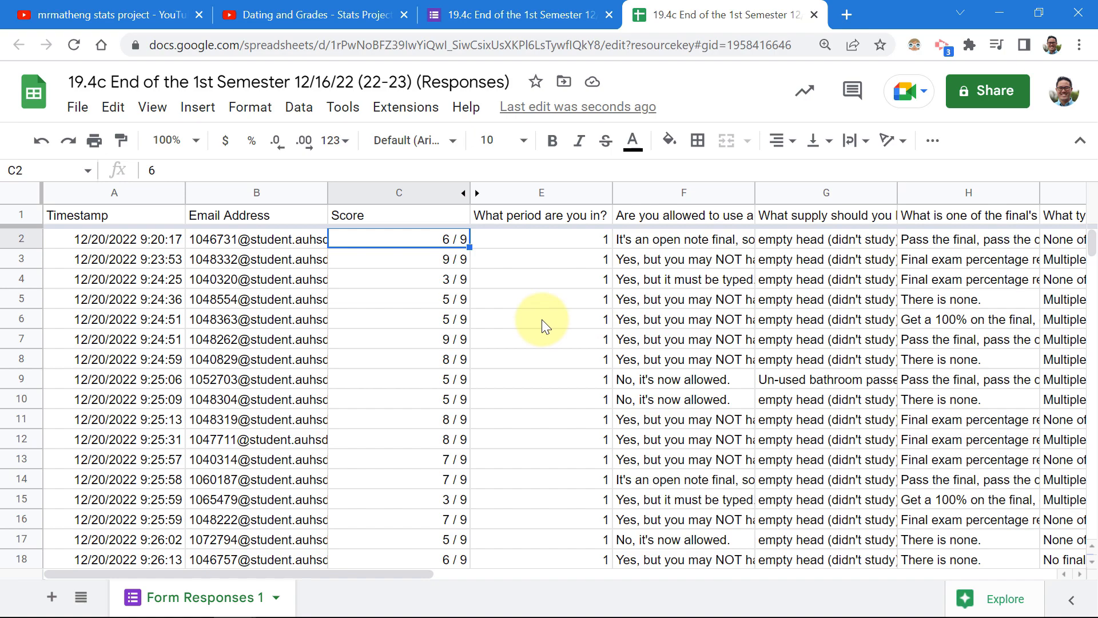
{"action": "scroll", "coordinate": [540, 318], "scroll_direction": "down", "scroll_amount": 2}
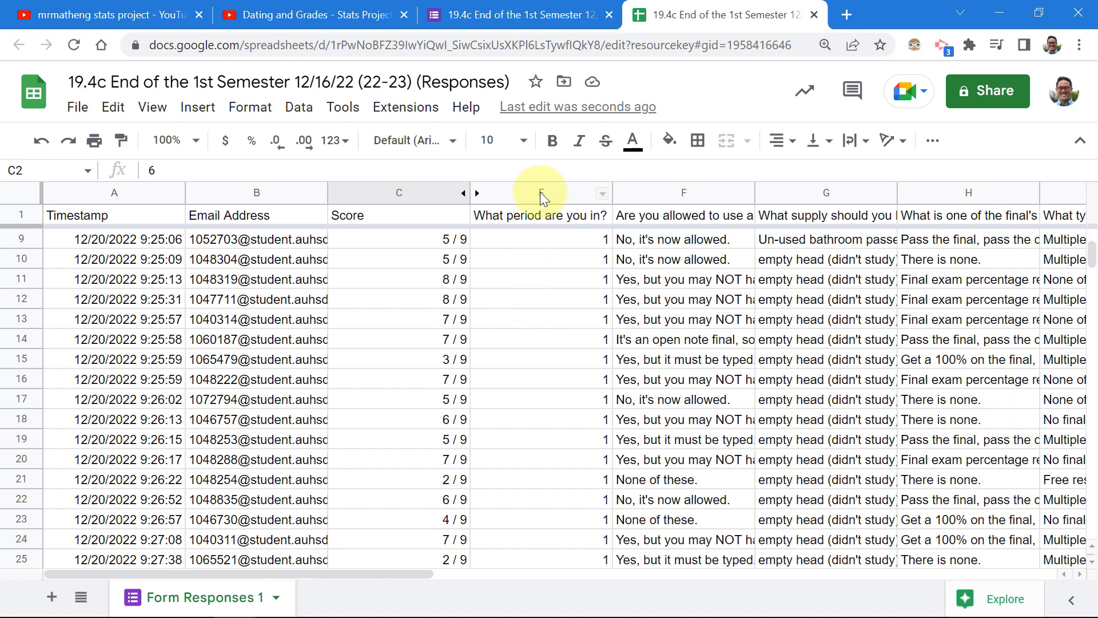
{"action": "left_click", "coordinate": [602, 194]}
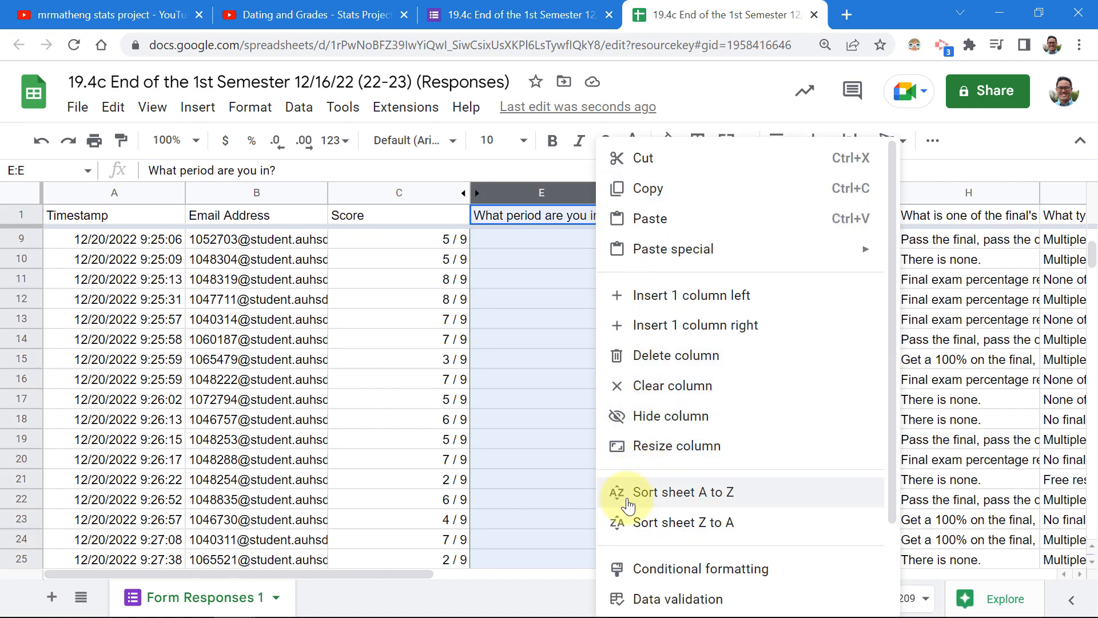
{"action": "left_click", "coordinate": [707, 499]}
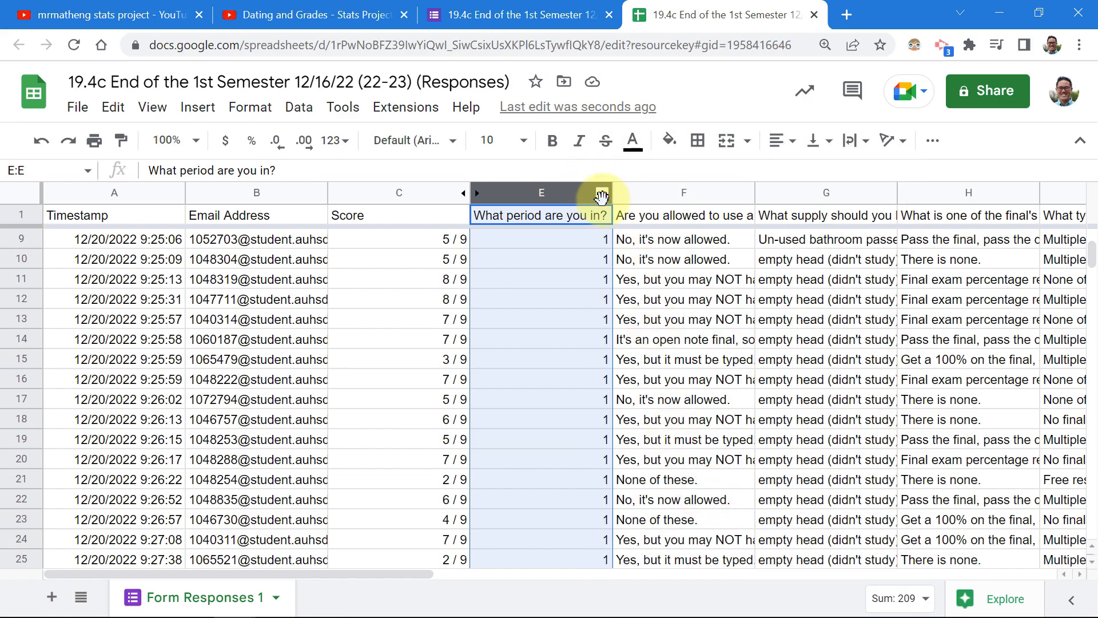
{"action": "left_click", "coordinate": [602, 195]}
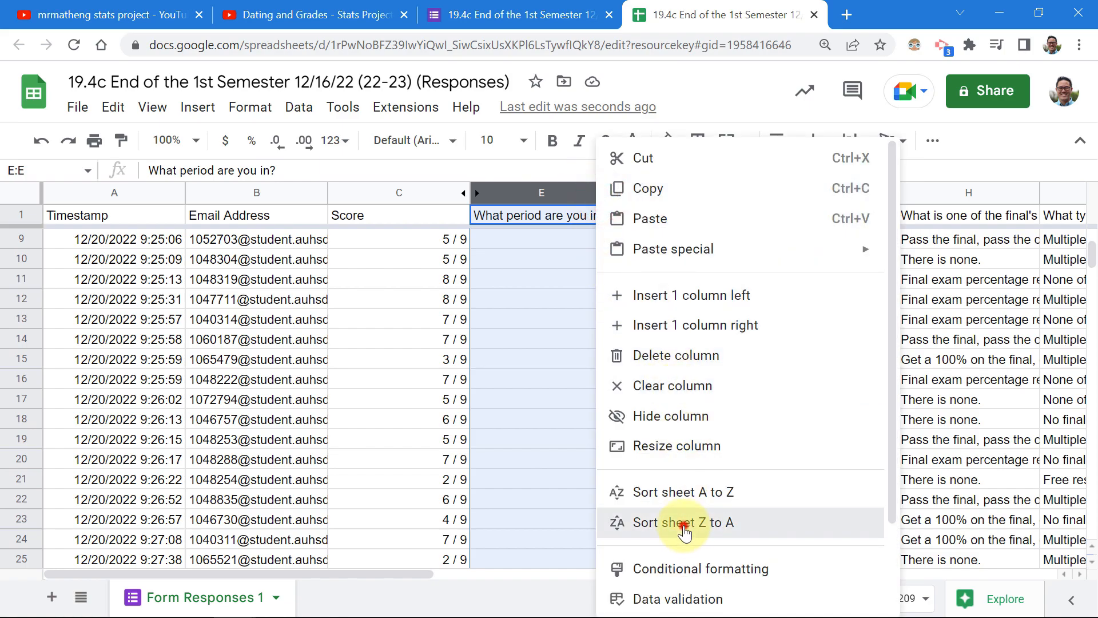
{"action": "left_click", "coordinate": [684, 524]}
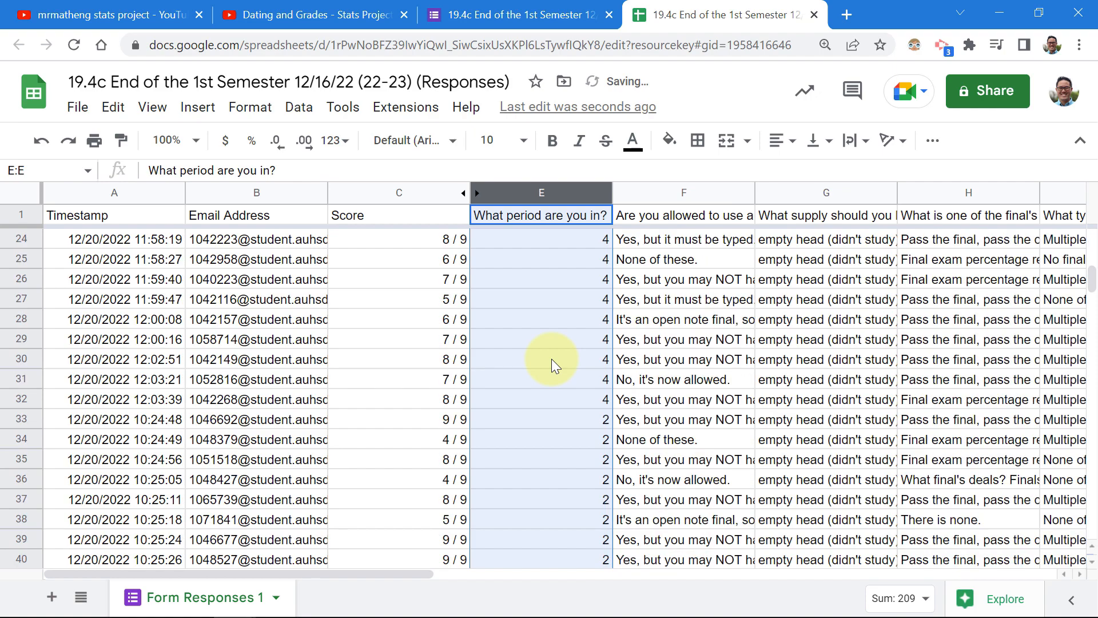
{"action": "scroll", "coordinate": [551, 359], "scroll_direction": "down", "scroll_amount": 5}
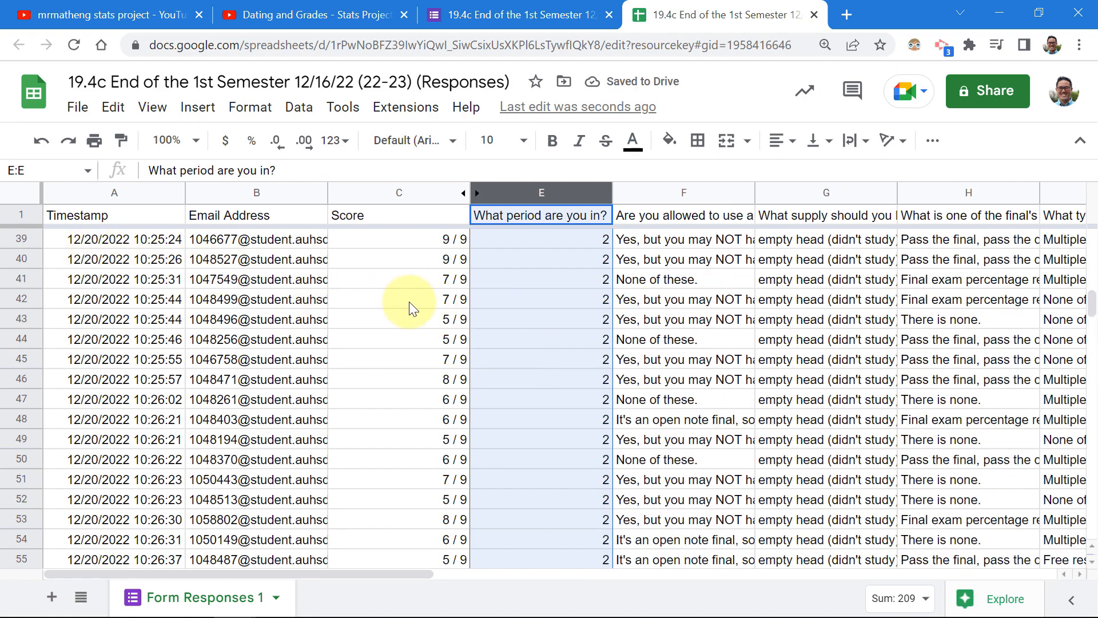
{"action": "scroll", "coordinate": [557, 338], "scroll_direction": "down", "scroll_amount": 11}
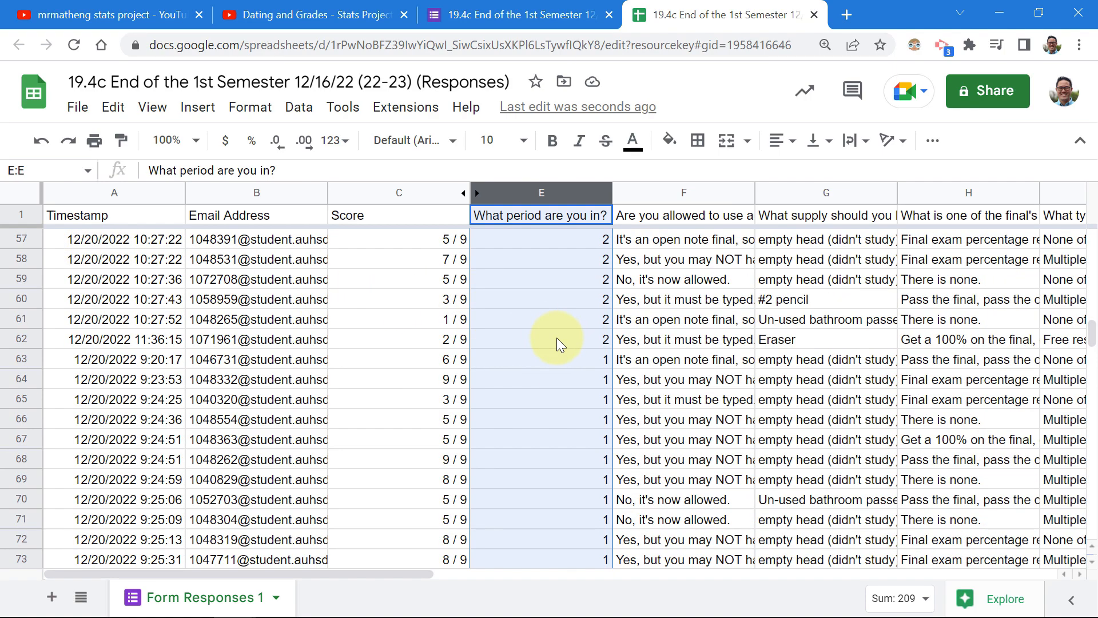
{"action": "scroll", "coordinate": [562, 342], "scroll_direction": "down", "scroll_amount": 4}
{"action": "scroll", "coordinate": [558, 337], "scroll_direction": "up", "scroll_amount": 20}
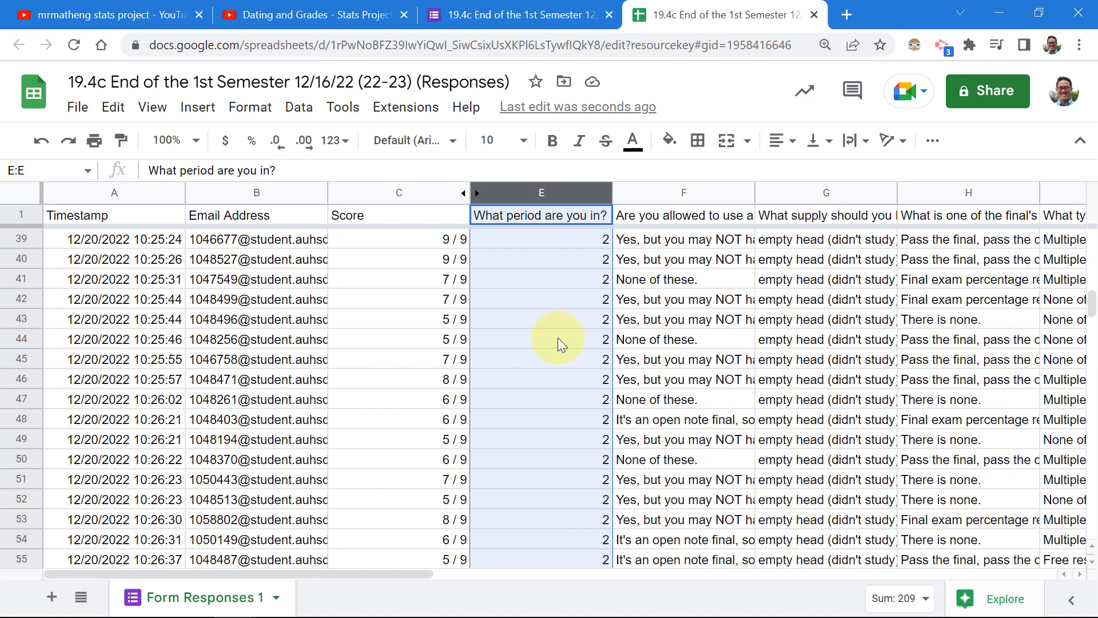
{"action": "scroll", "coordinate": [556, 334], "scroll_direction": "up", "scroll_amount": 7}
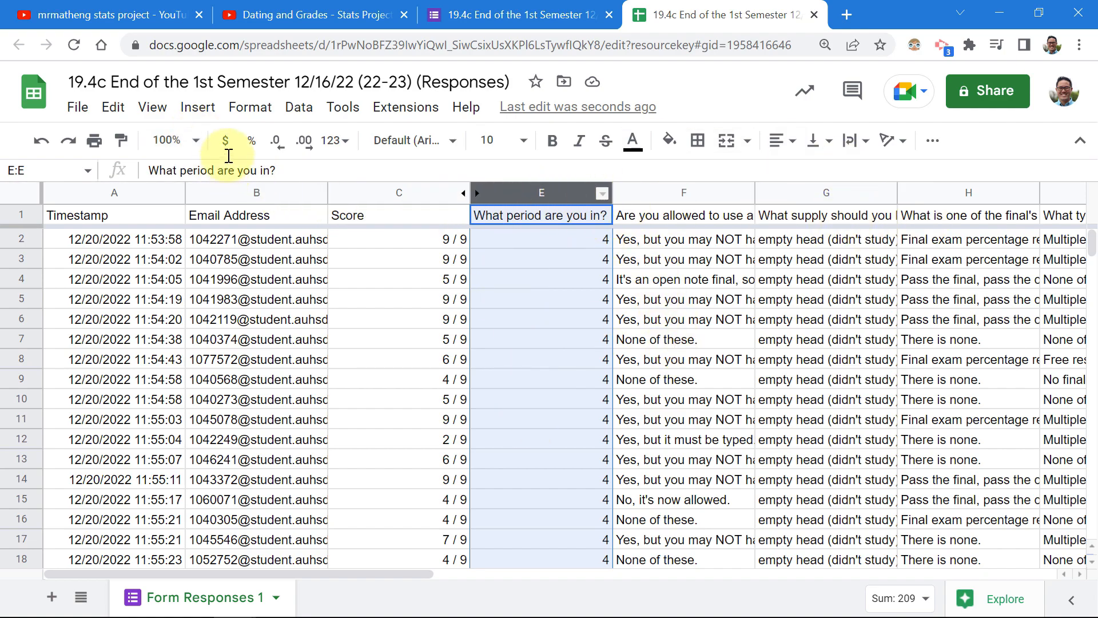
Delete the final's-deals bar chart, leaving the 'supply not to bring' pie chart unchanged.
{"action": "left_click", "coordinate": [934, 143]}
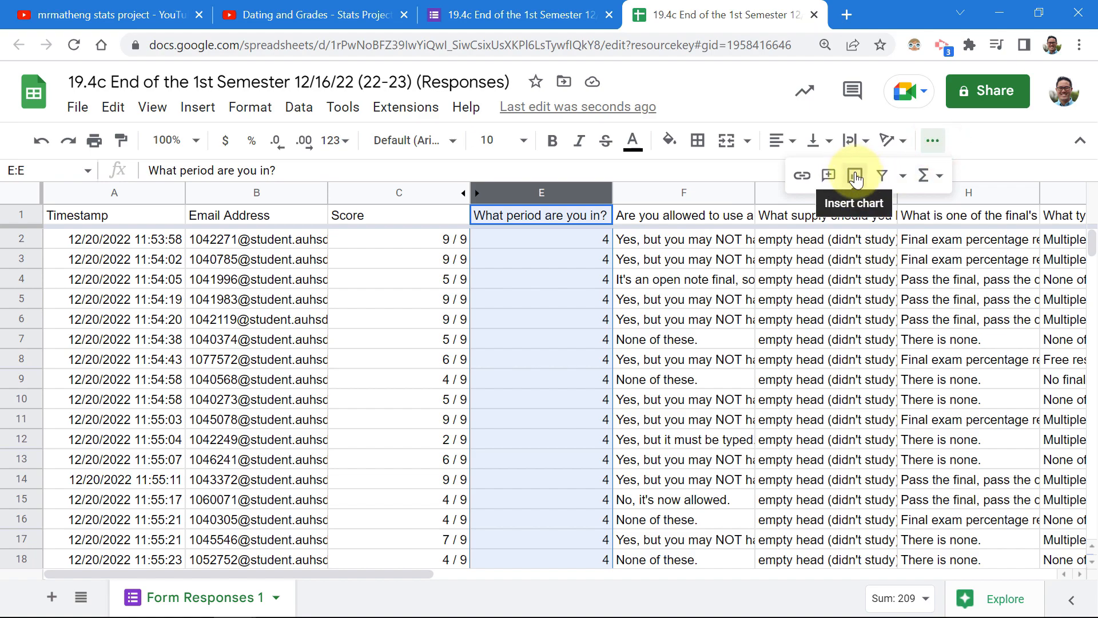
{"action": "left_click", "coordinate": [855, 176]}
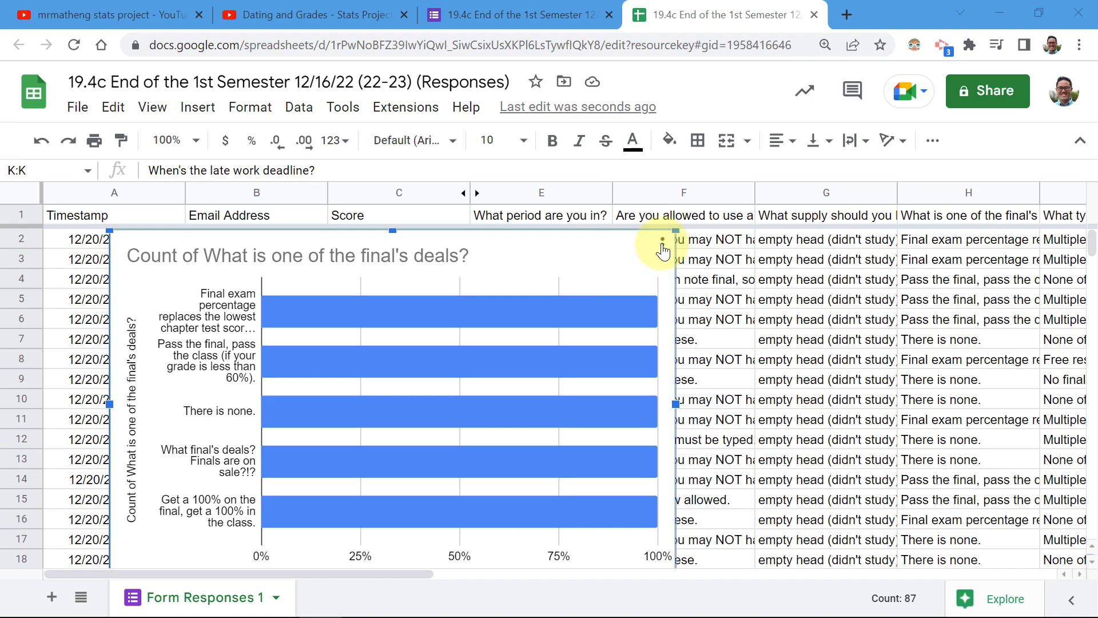
{"action": "left_click", "coordinate": [663, 245]}
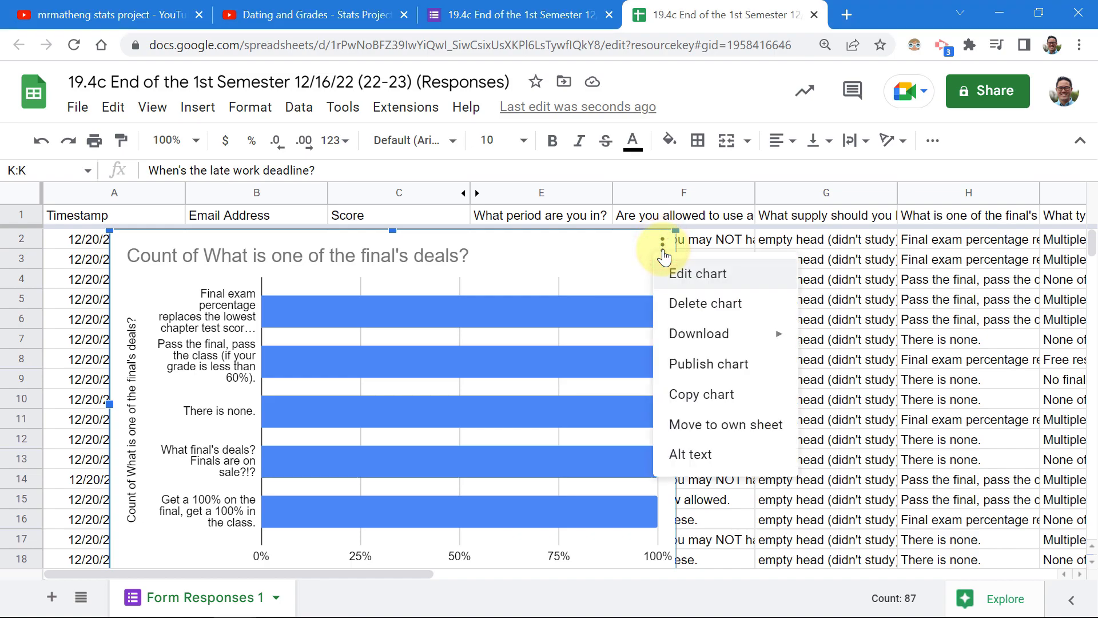
{"action": "left_click", "coordinate": [688, 316]}
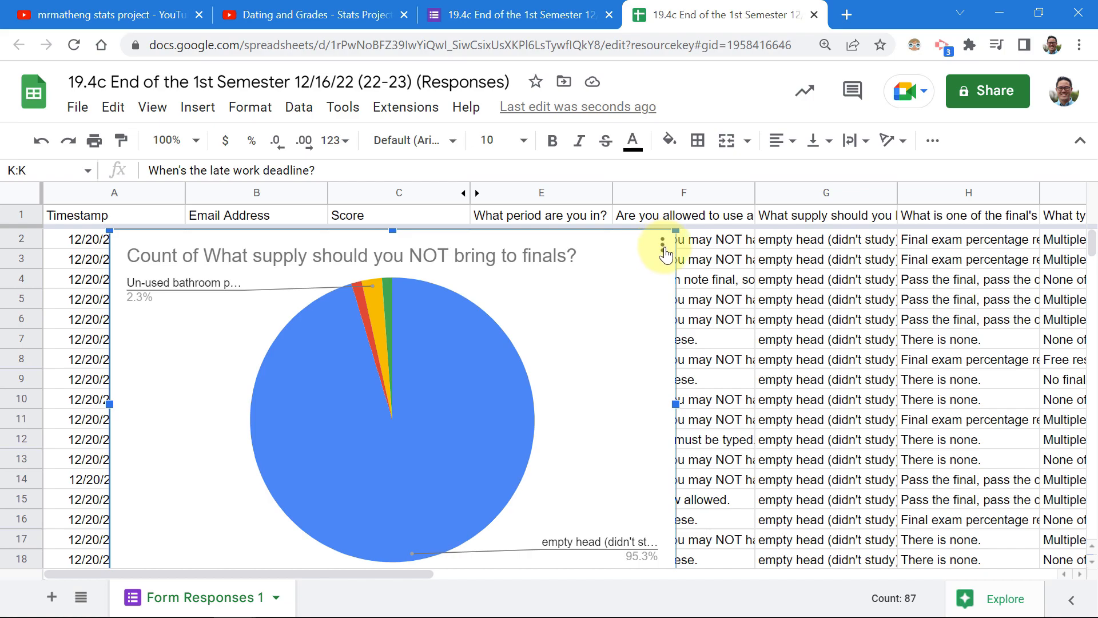
{"action": "left_click", "coordinate": [662, 243]}
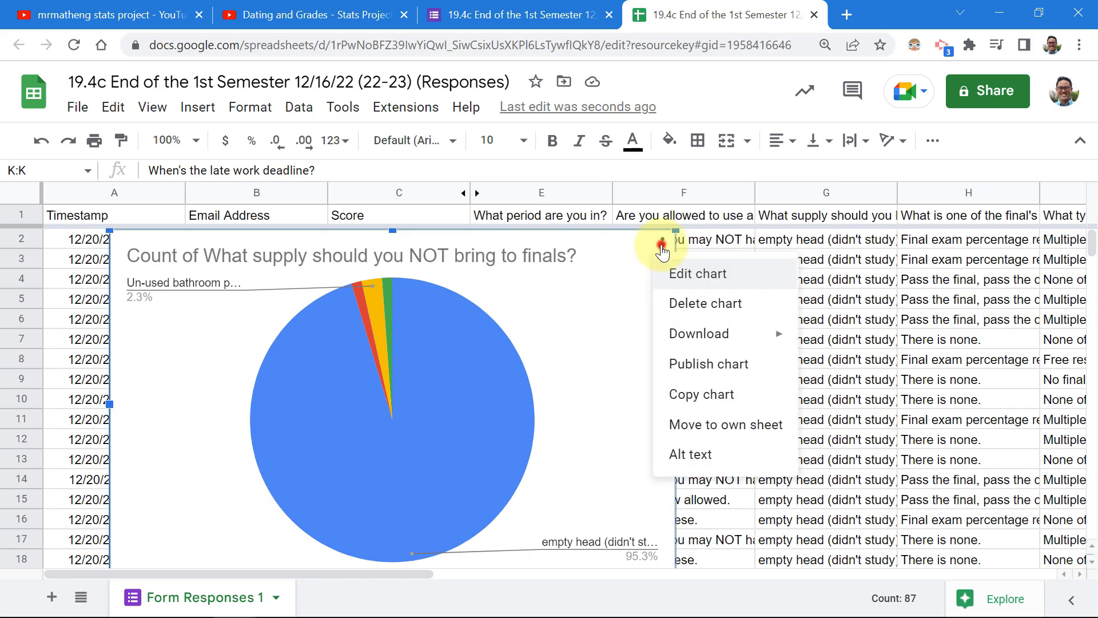
{"action": "mouse_move", "coordinate": [724, 331]}
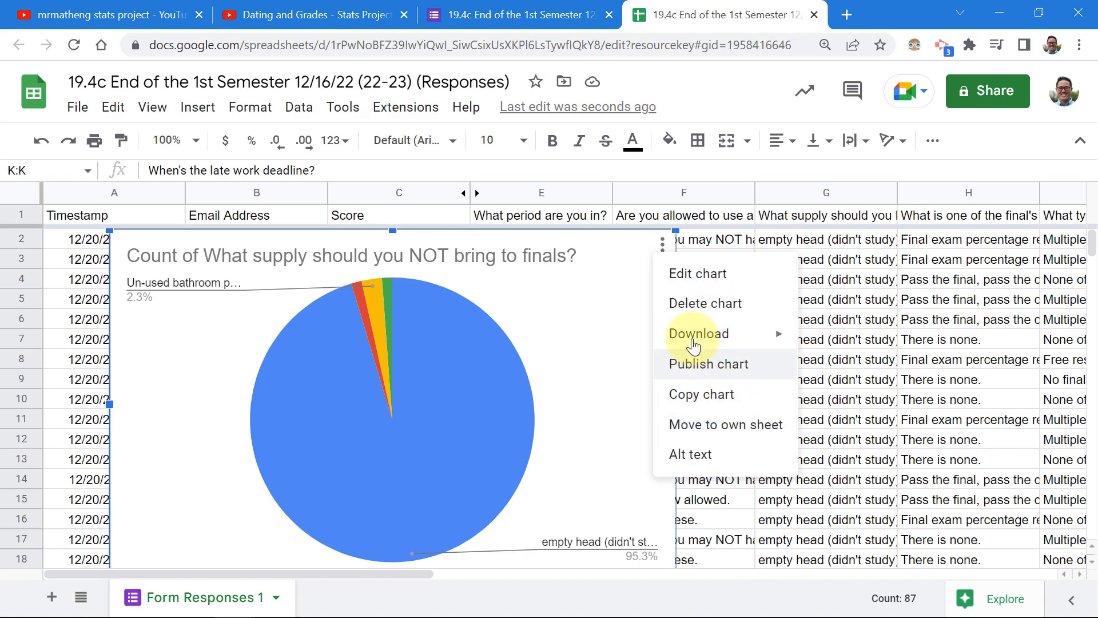
{"action": "left_click", "coordinate": [722, 169]}
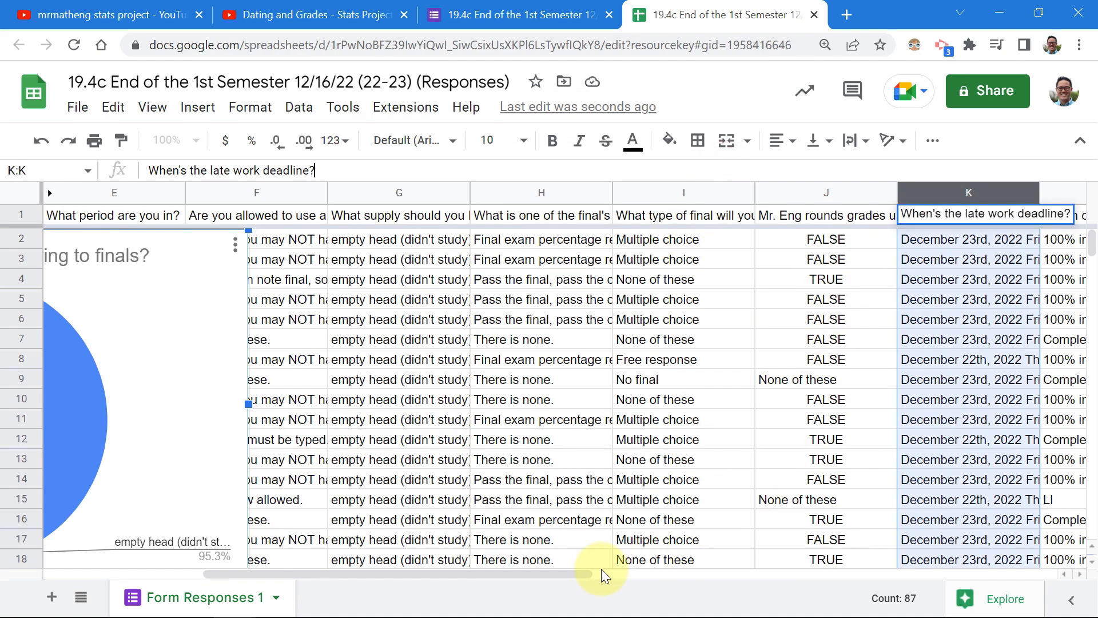
Select late-work column L and insert a chart of its answers, keeping Pie chart as the type.
{"action": "left_click_drag", "start_coordinate": [520, 572], "coordinate": [800, 570]}
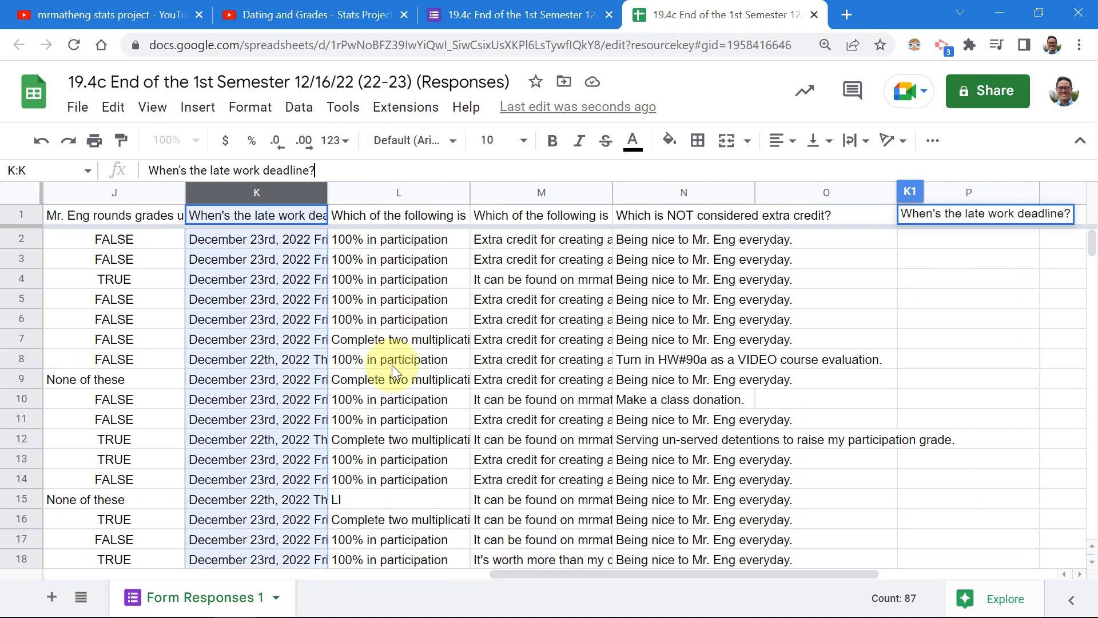
{"action": "left_click", "coordinate": [382, 195]}
{"action": "left_click", "coordinate": [460, 193]}
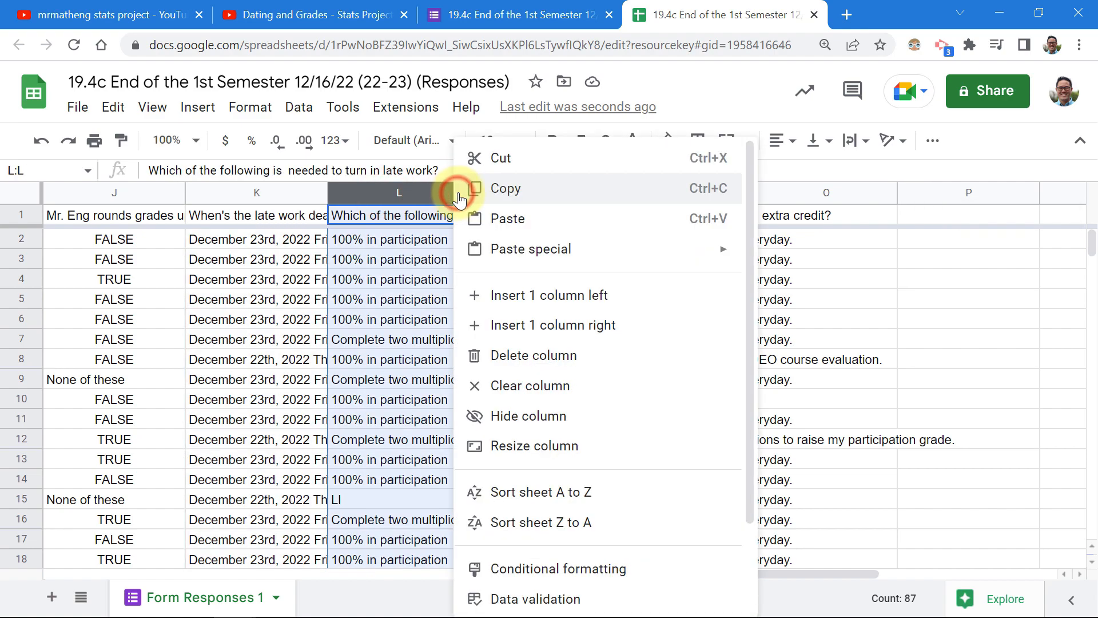
{"action": "scroll", "coordinate": [571, 360], "scroll_direction": "down", "scroll_amount": 2}
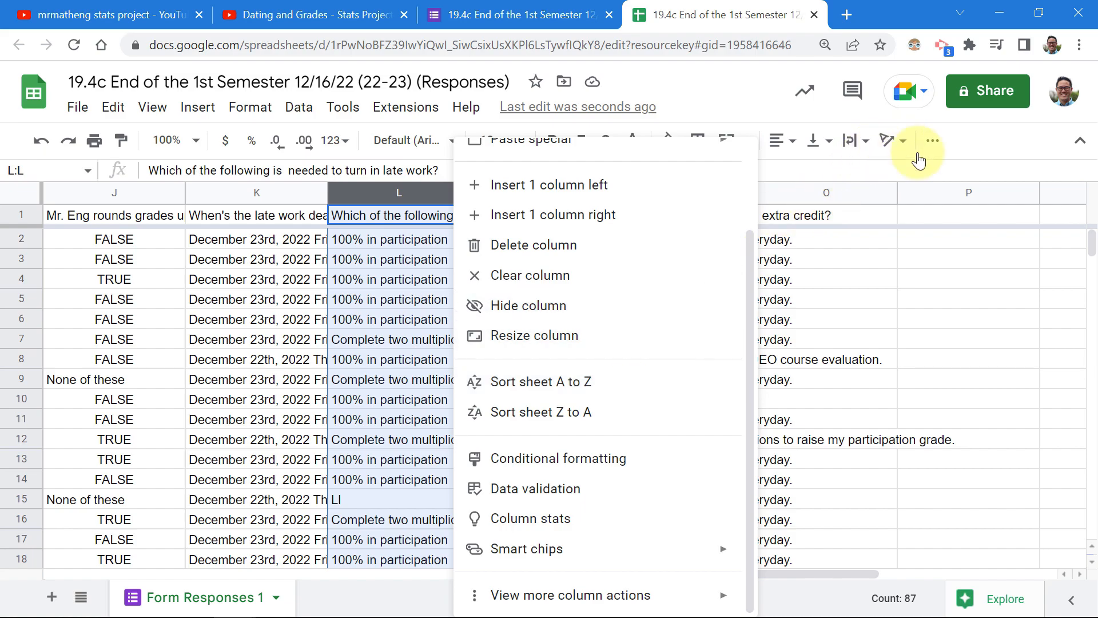
{"action": "left_click", "coordinate": [966, 140]}
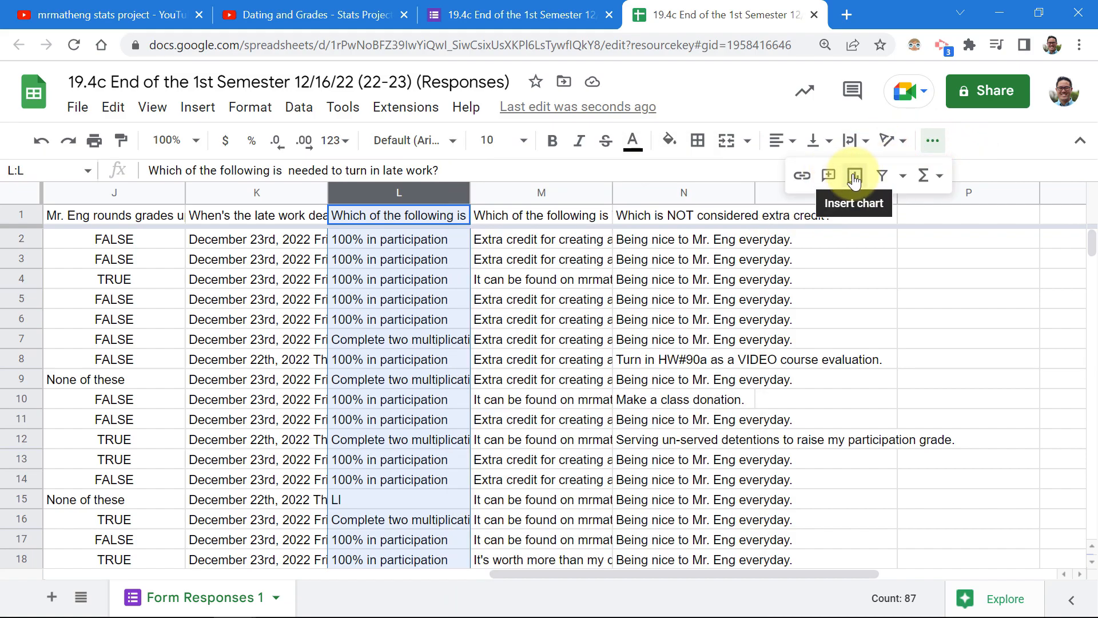
{"action": "left_click", "coordinate": [854, 176]}
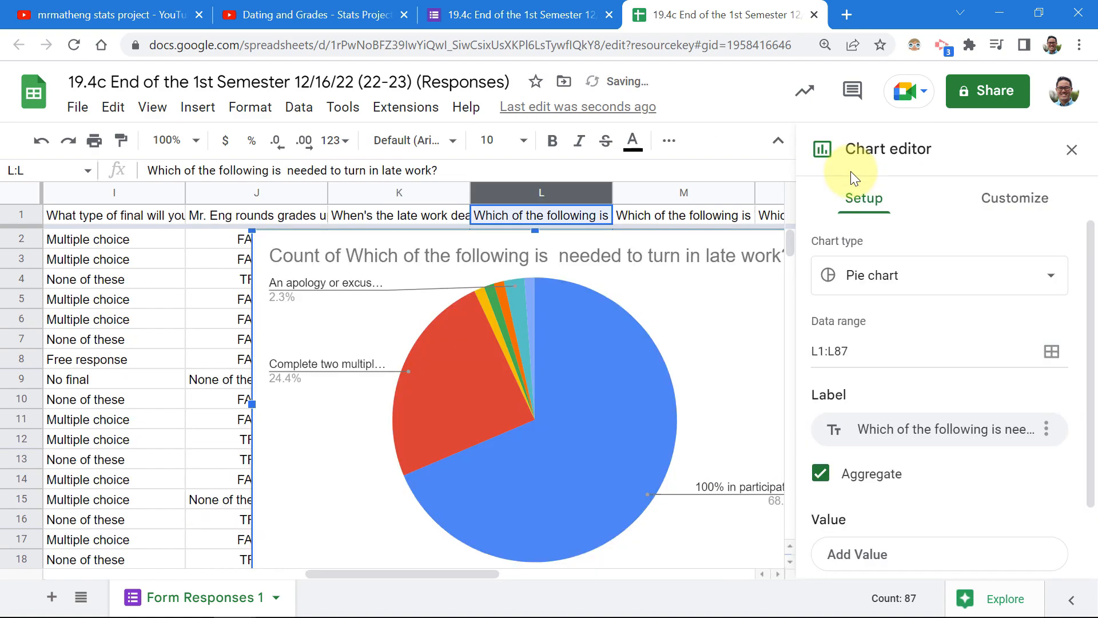
{"action": "left_click", "coordinate": [944, 292]}
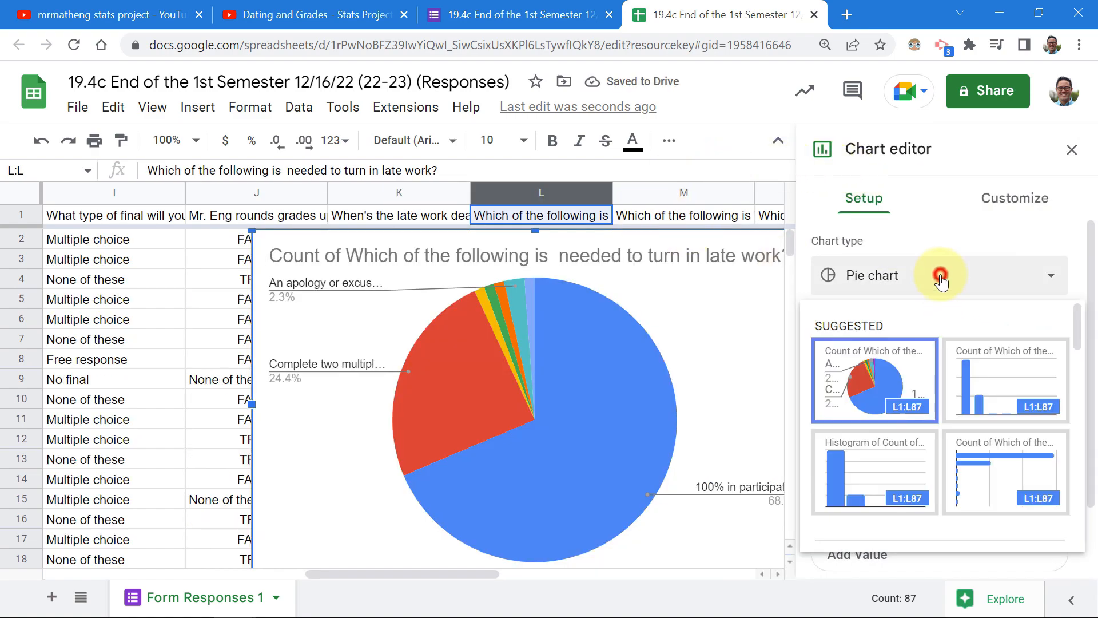
{"action": "scroll", "coordinate": [966, 360], "scroll_direction": "down", "scroll_amount": 3}
{"action": "scroll", "coordinate": [963, 351], "scroll_direction": "up", "scroll_amount": 3}
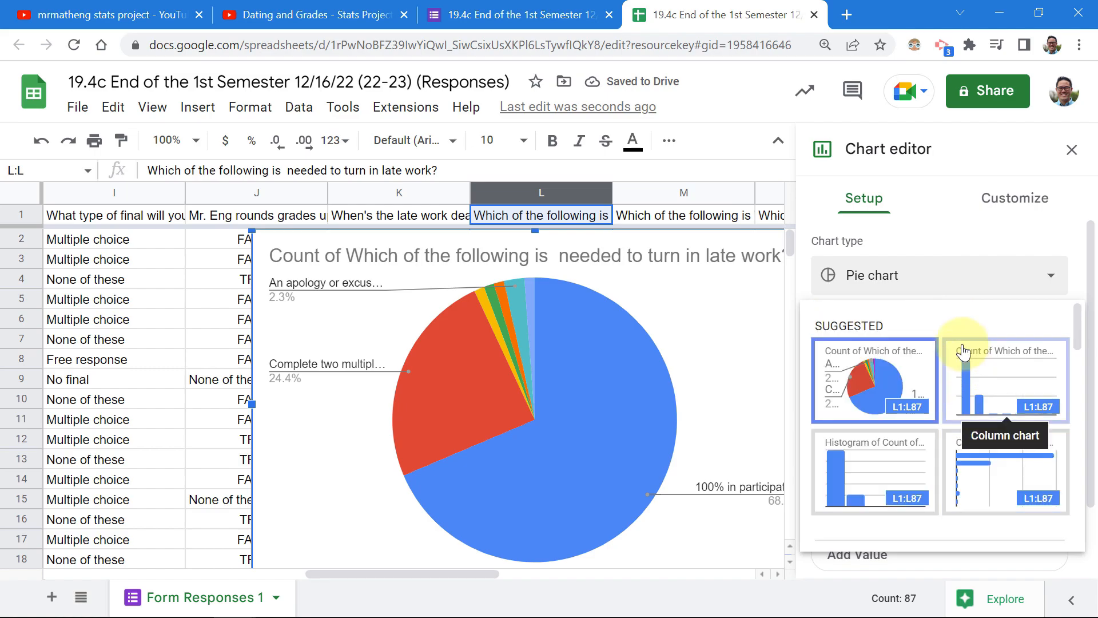
{"action": "left_click", "coordinate": [956, 236]}
{"action": "left_click", "coordinate": [1006, 197]}
Set the chart background to light yellow and the chart border to black.
{"action": "left_click", "coordinate": [824, 246]}
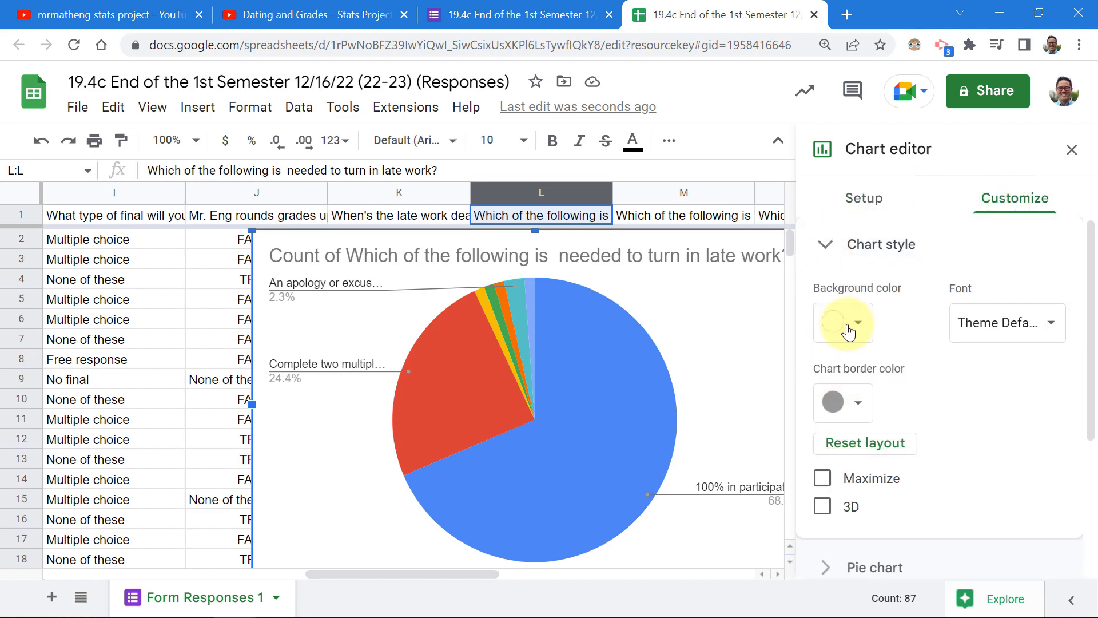
{"action": "left_click", "coordinate": [838, 329]}
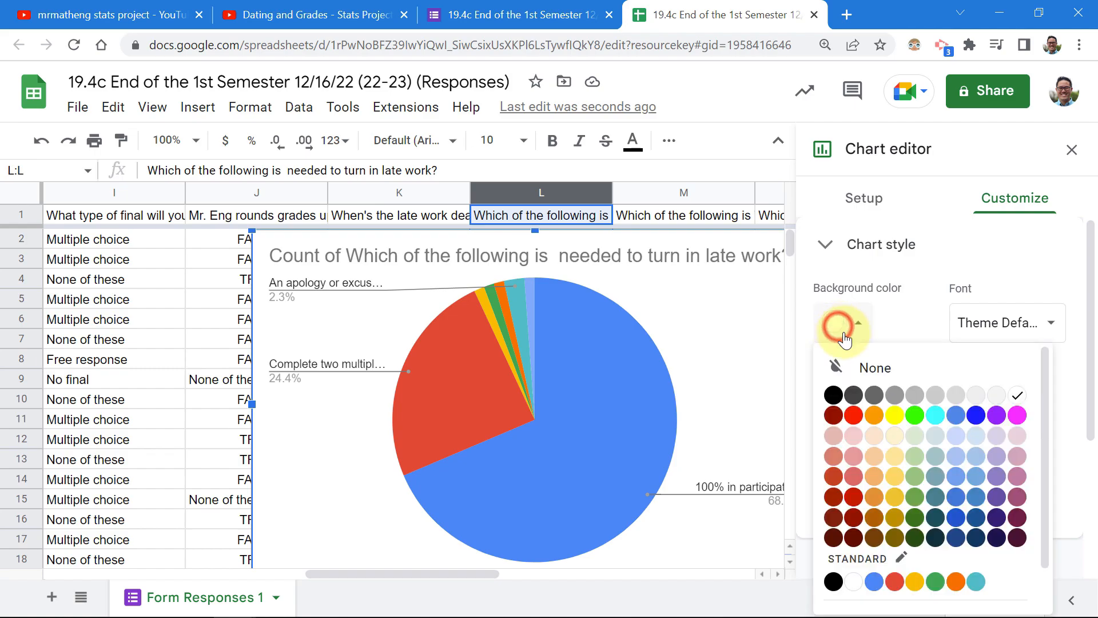
{"action": "left_click", "coordinate": [901, 438]}
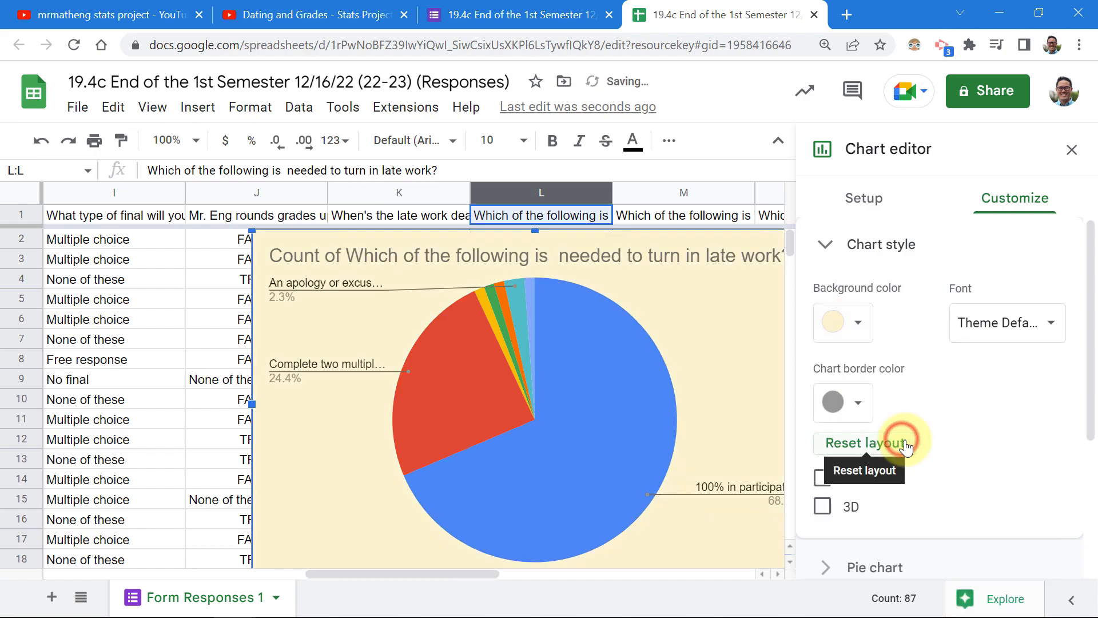
{"action": "left_click", "coordinate": [875, 406]}
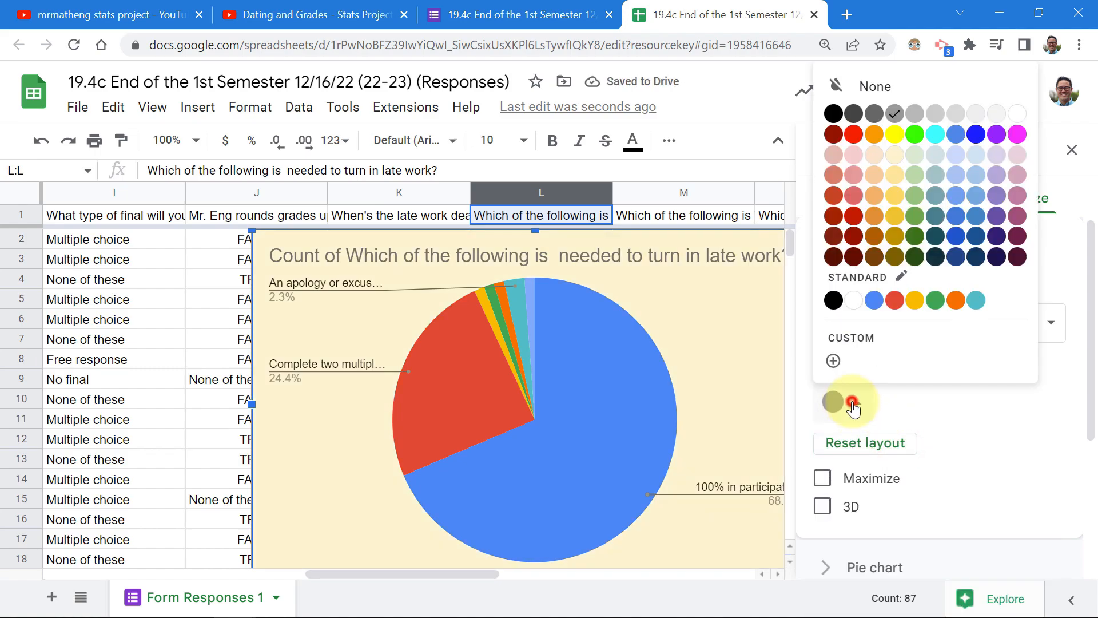
{"action": "left_click", "coordinate": [833, 297]}
Try the Maximize and 3D pie options, then turn both back off.
{"action": "scroll", "coordinate": [938, 446], "scroll_direction": "down", "scroll_amount": 2}
{"action": "left_click", "coordinate": [823, 393]}
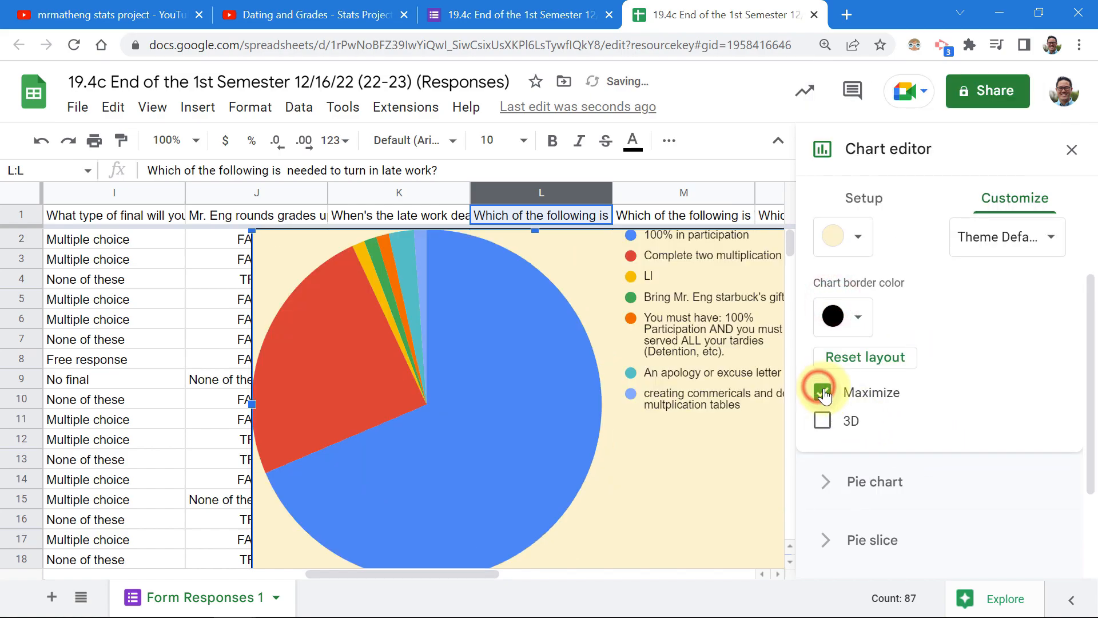
{"action": "left_click", "coordinate": [823, 393]}
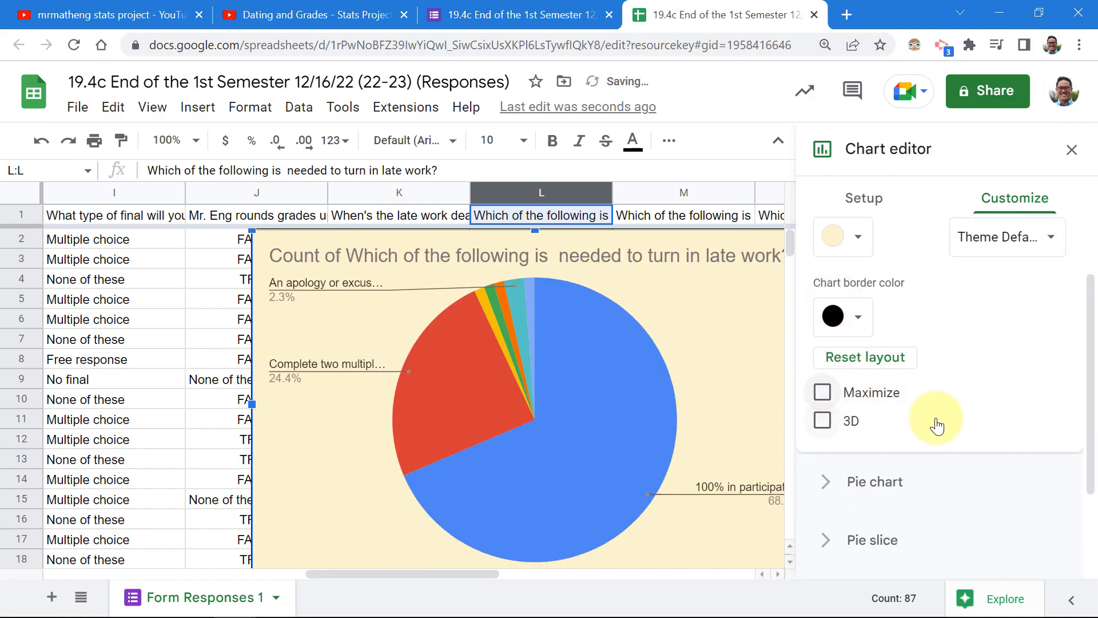
{"action": "left_click", "coordinate": [823, 420]}
{"action": "left_click", "coordinate": [823, 420]}
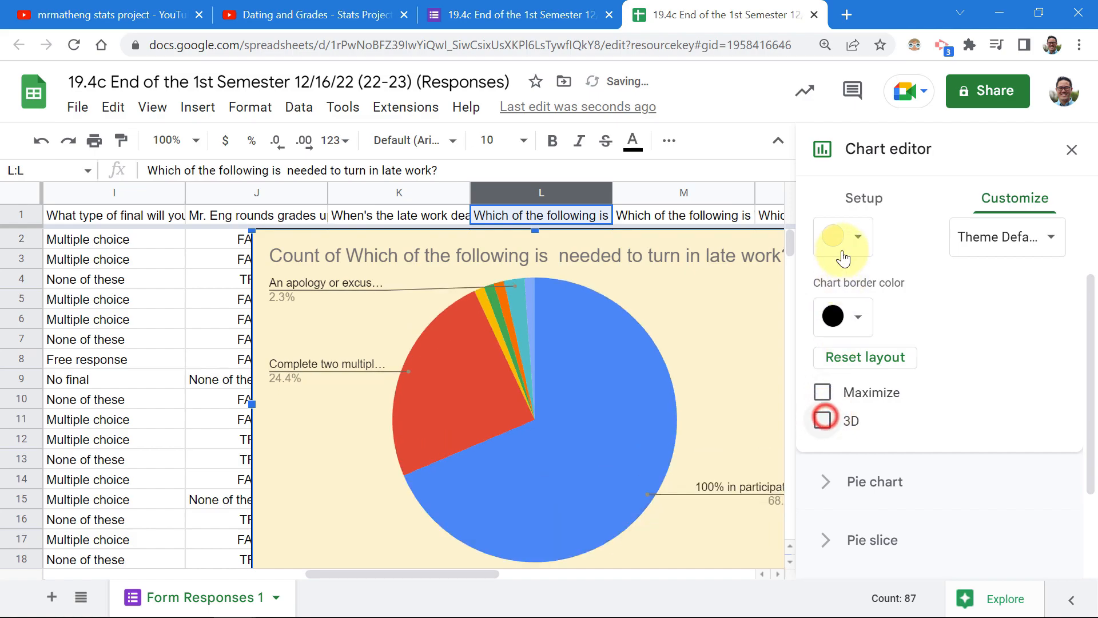
{"action": "scroll", "coordinate": [932, 298], "scroll_direction": "up", "scroll_amount": 2}
{"action": "left_click", "coordinate": [826, 245]}
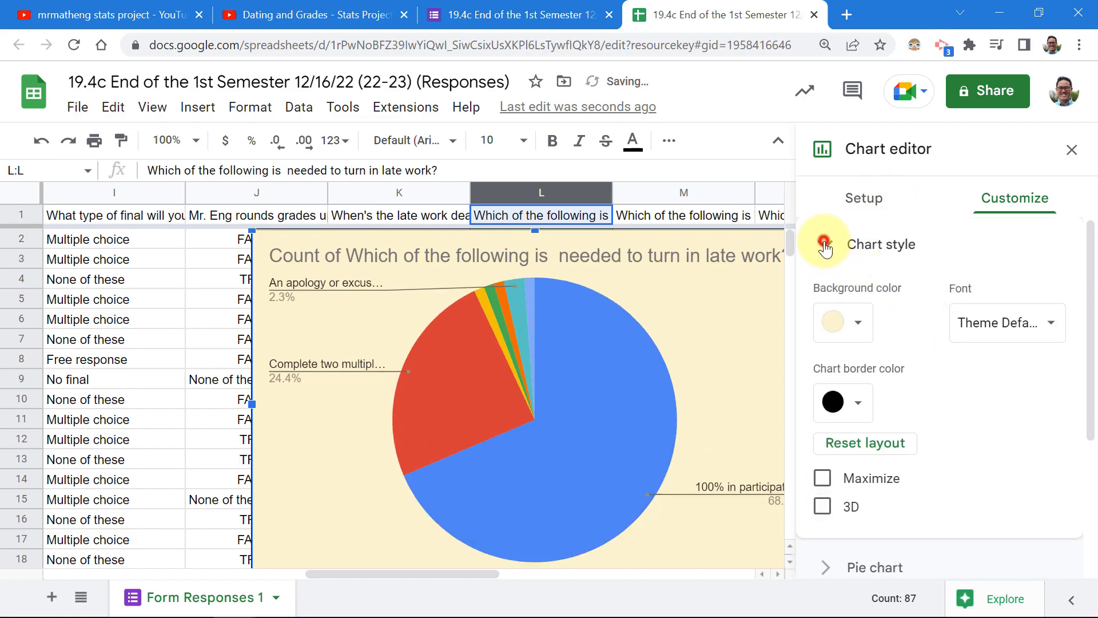
Set the donut hole to 0% for a full pie, after trying 50%, leaving slice labels unchanged.
{"action": "left_click", "coordinate": [829, 301]}
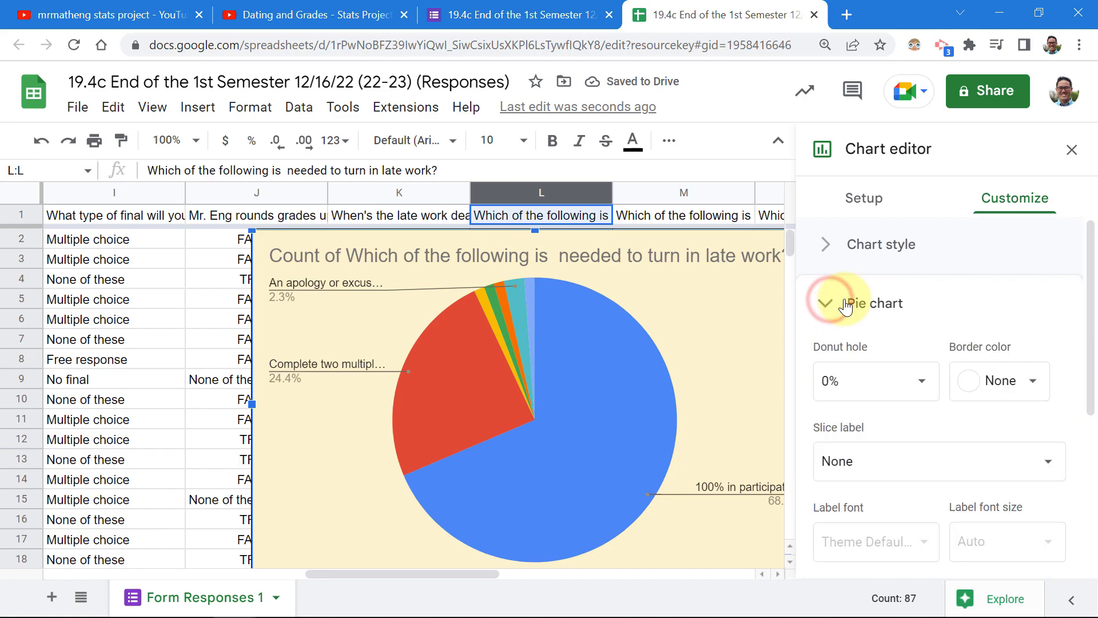
{"action": "left_click", "coordinate": [923, 383]}
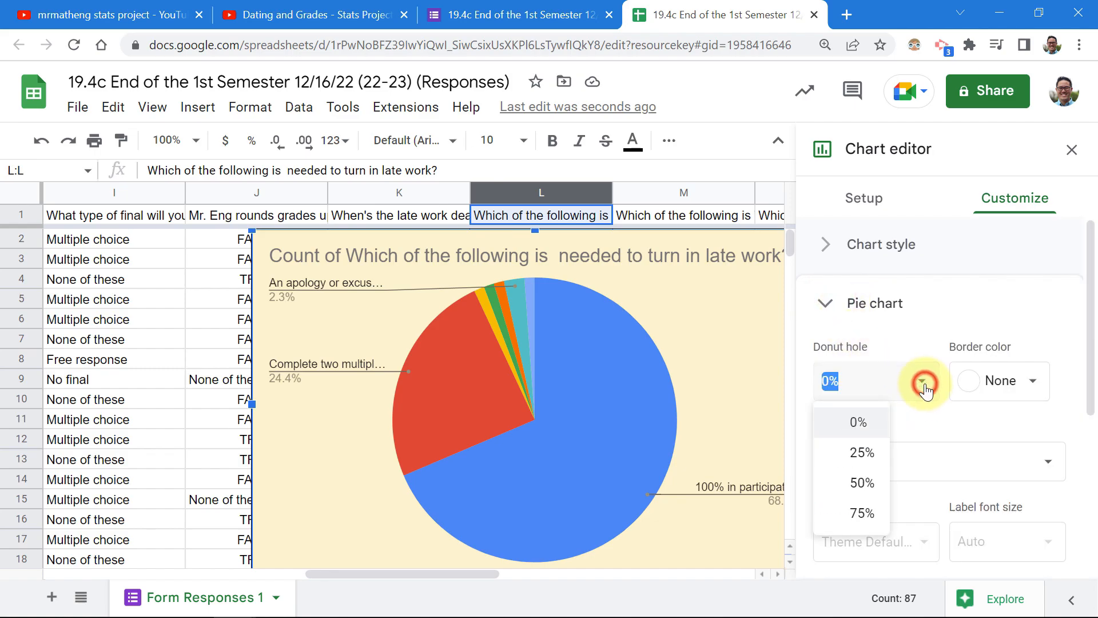
{"action": "left_click", "coordinate": [862, 483]}
{"action": "left_click", "coordinate": [909, 400]}
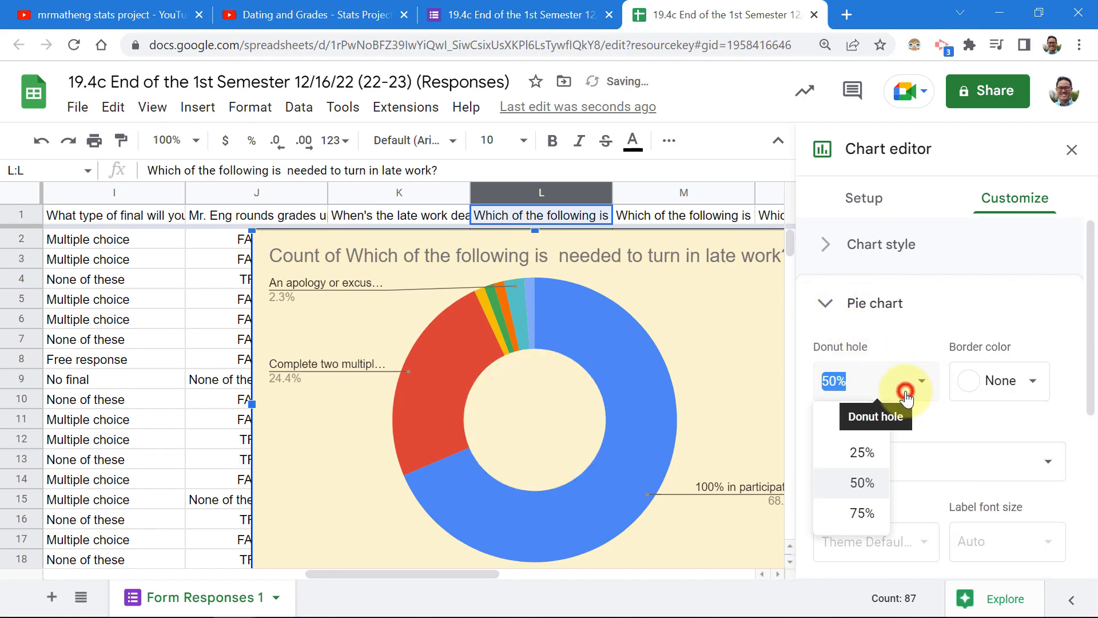
{"action": "left_click", "coordinate": [864, 422]}
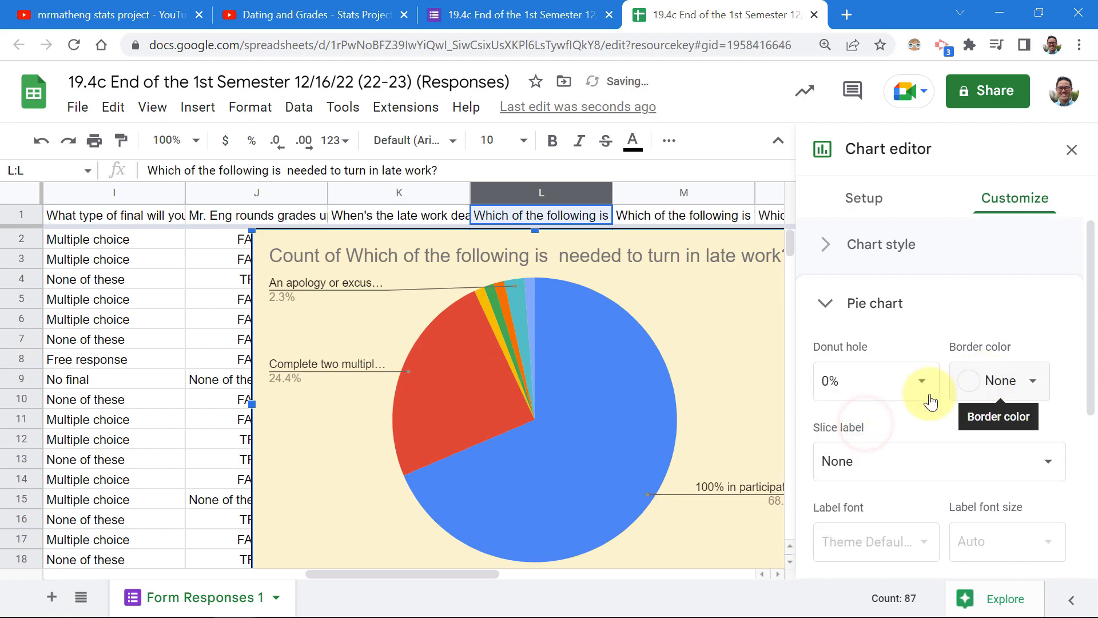
{"action": "left_click", "coordinate": [909, 462]}
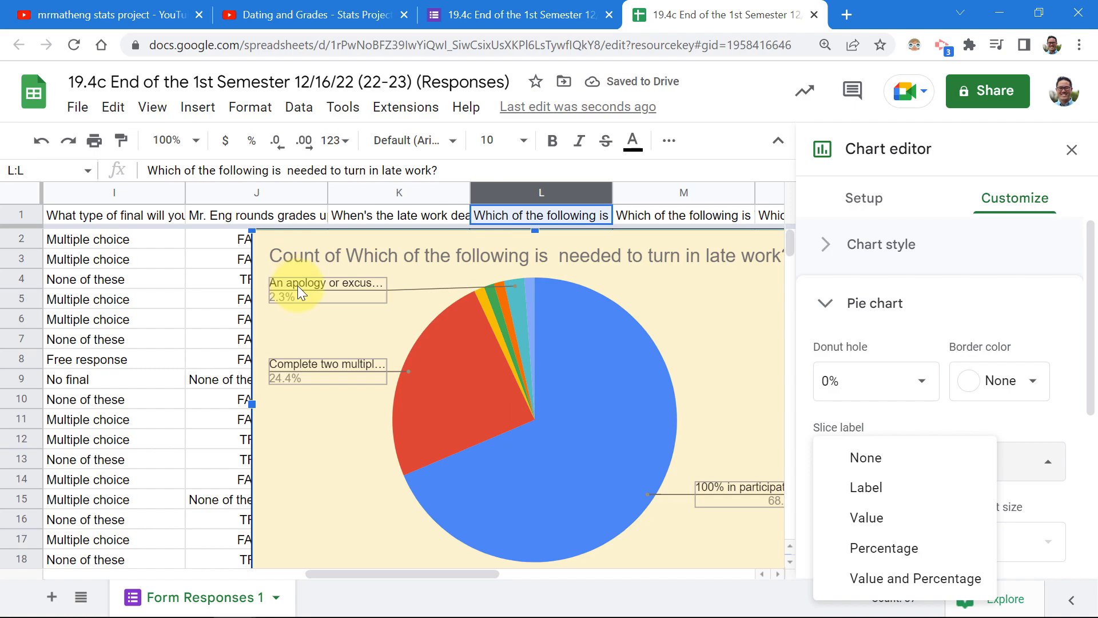
{"action": "left_click", "coordinate": [977, 304]}
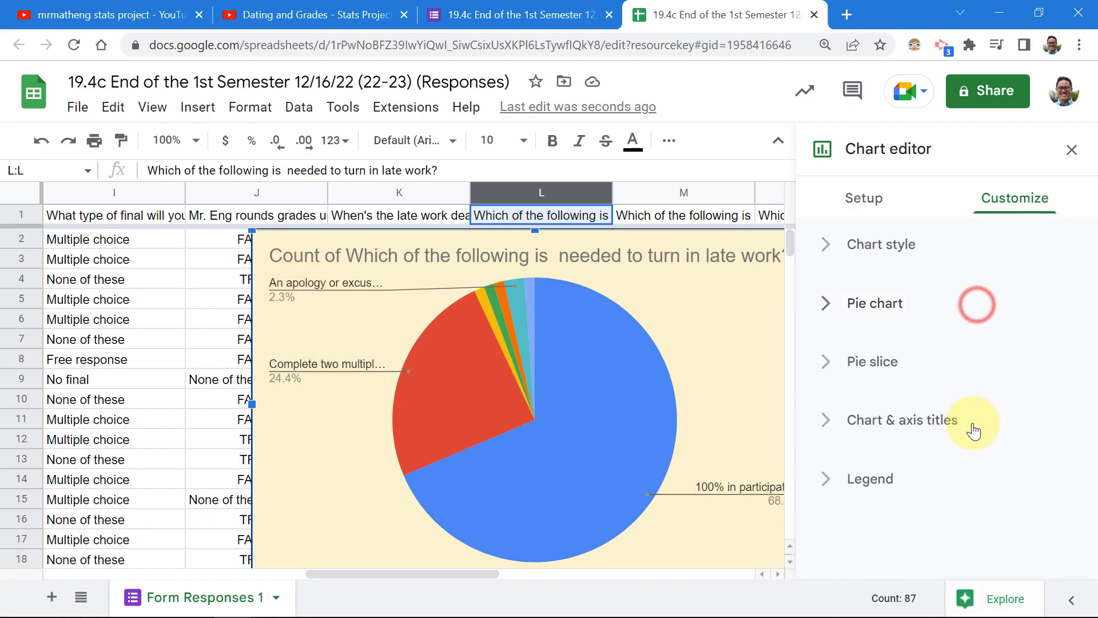
Colour the '100% in participation' slice black, after briefly trying red.
{"action": "left_click", "coordinate": [822, 372]}
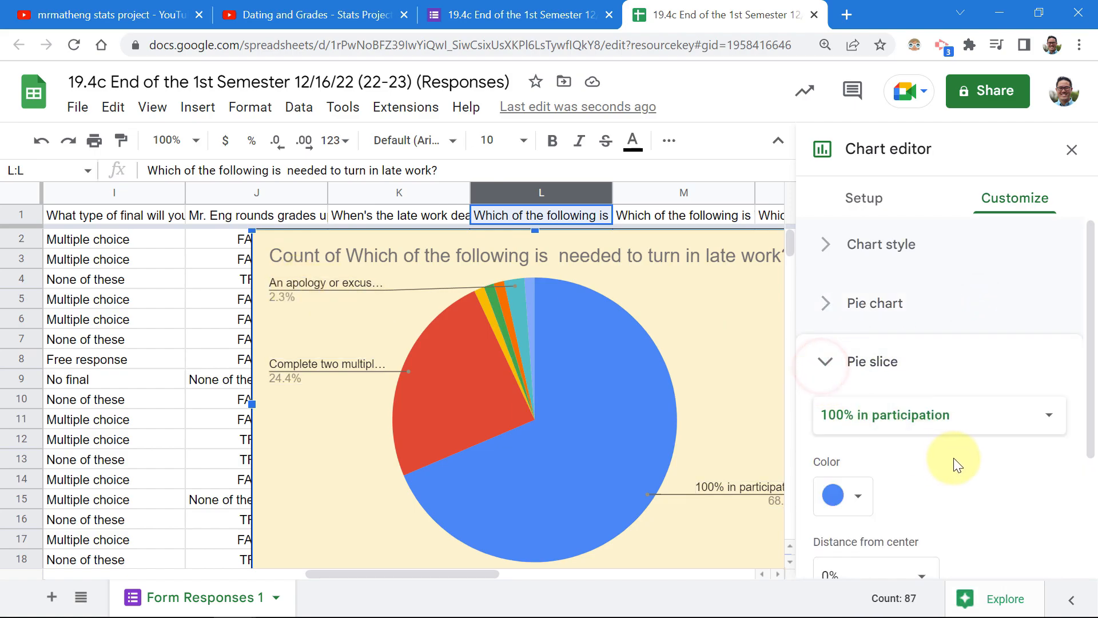
{"action": "scroll", "coordinate": [949, 452], "scroll_direction": "down", "scroll_amount": 2}
{"action": "left_click", "coordinate": [841, 325]}
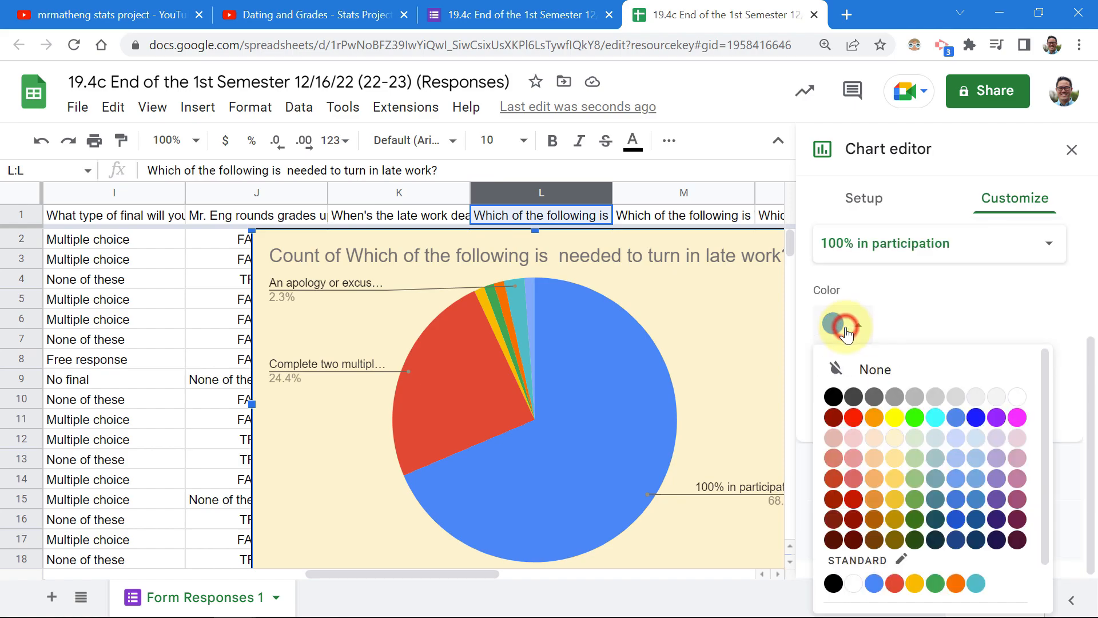
{"action": "left_click", "coordinate": [854, 419]}
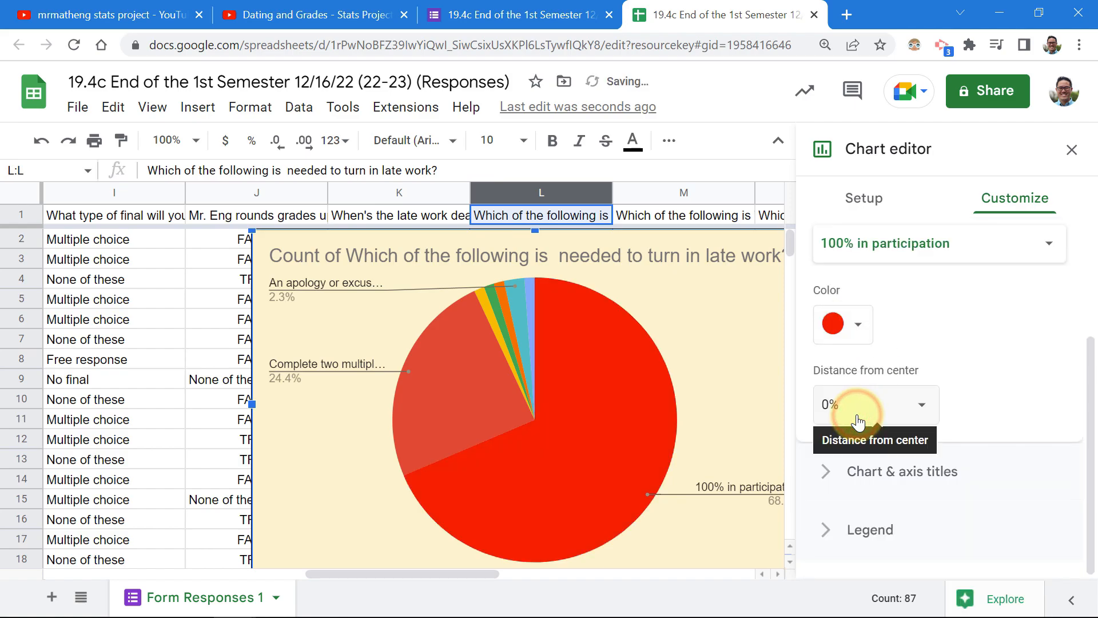
{"action": "left_click", "coordinate": [848, 326]}
{"action": "left_click", "coordinate": [835, 395]}
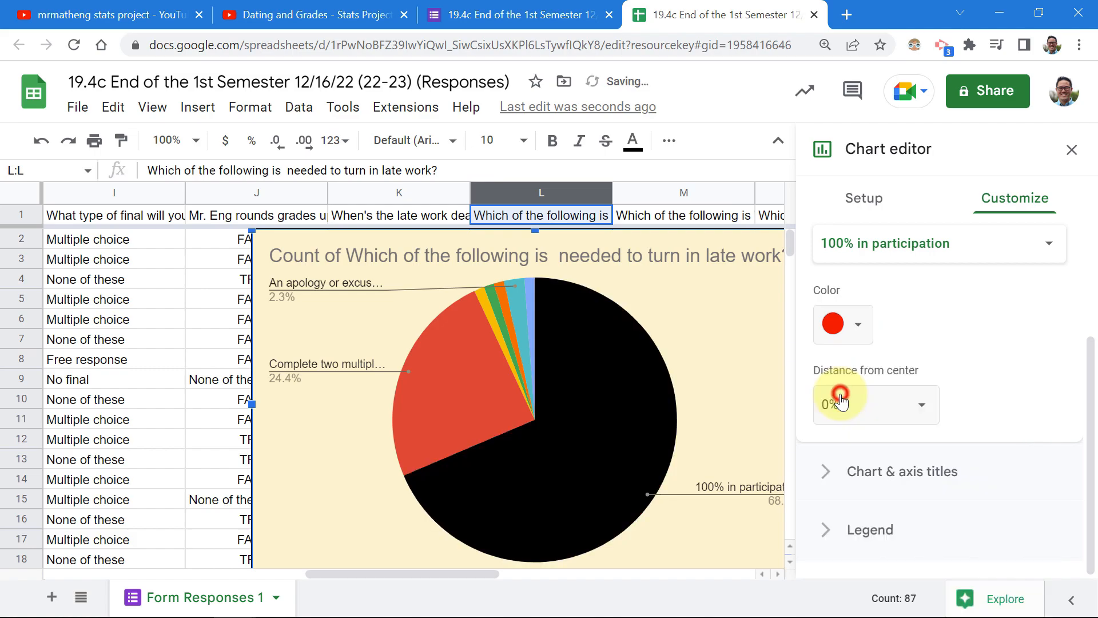
{"action": "left_click", "coordinate": [942, 303]}
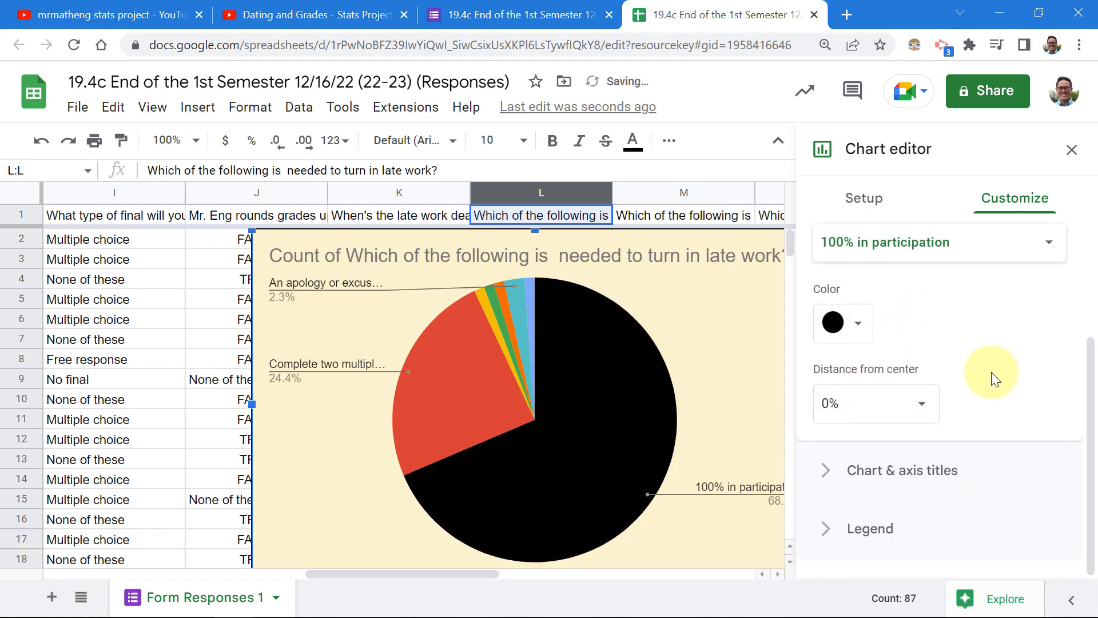
Set the chart title font size to 20.
{"action": "left_click", "coordinate": [900, 468]}
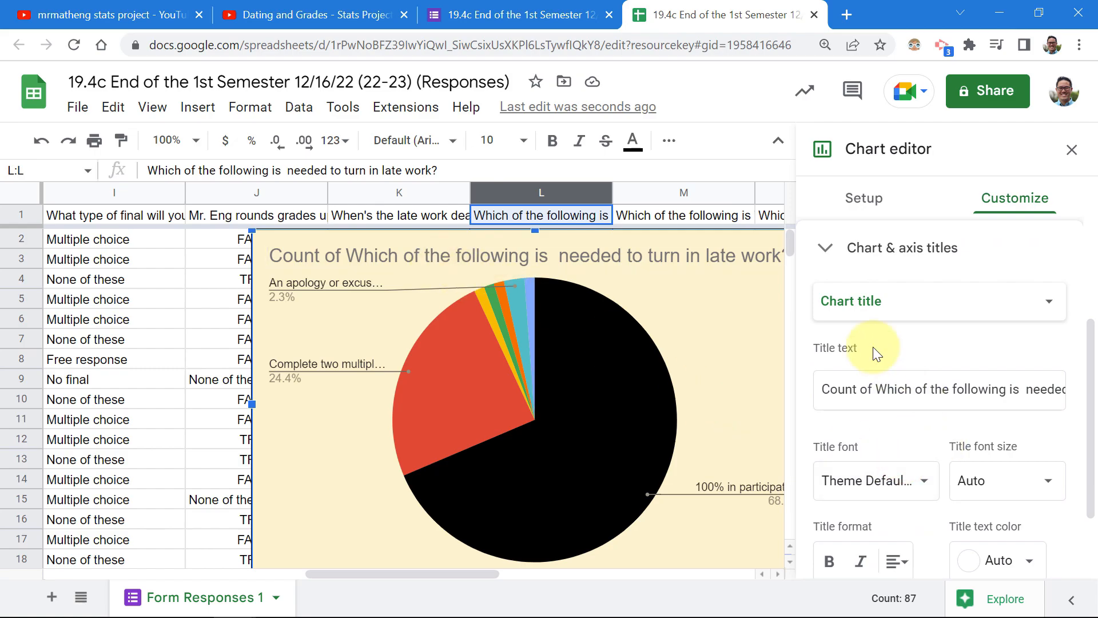
{"action": "scroll", "coordinate": [901, 437], "scroll_direction": "down", "scroll_amount": 2}
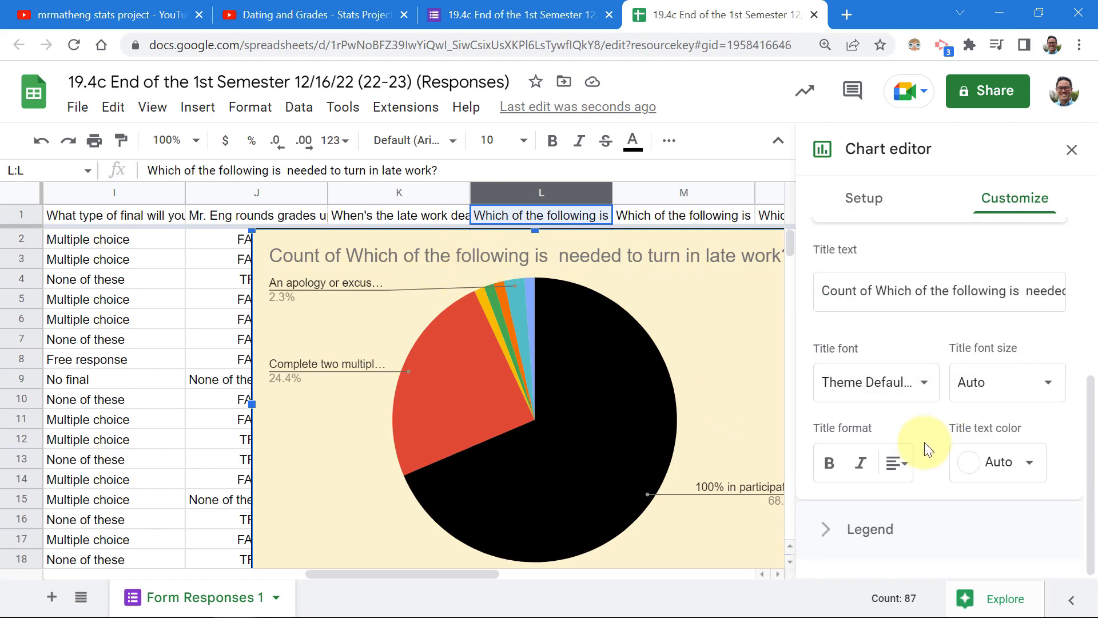
{"action": "left_click", "coordinate": [975, 383]}
{"action": "left_click", "coordinate": [910, 328]}
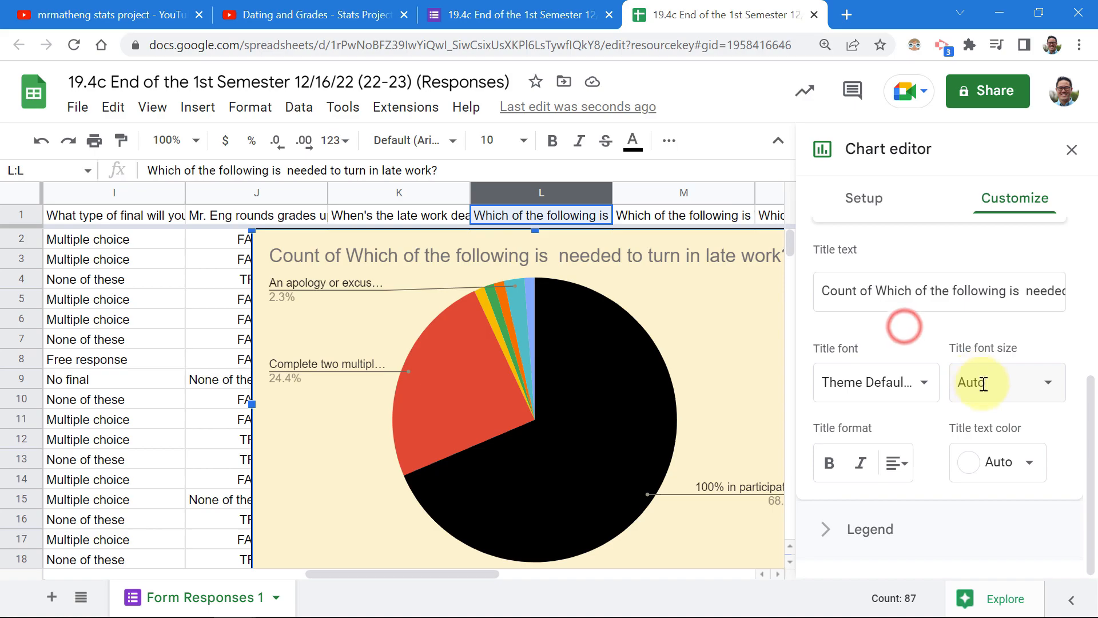
{"action": "left_click", "coordinate": [1002, 384]}
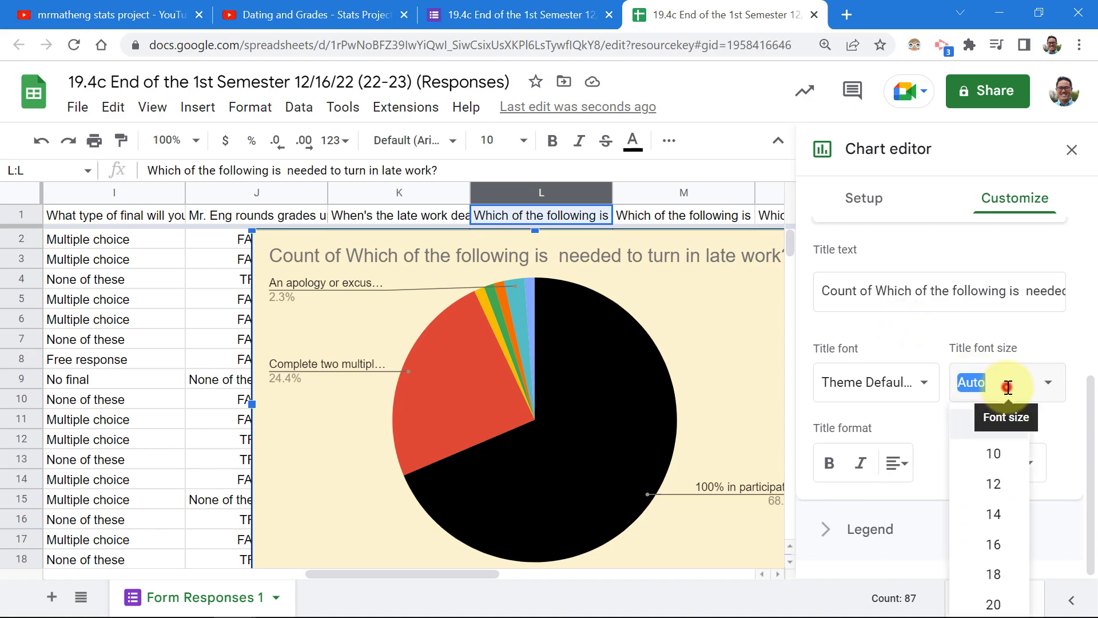
{"action": "left_click", "coordinate": [994, 602]}
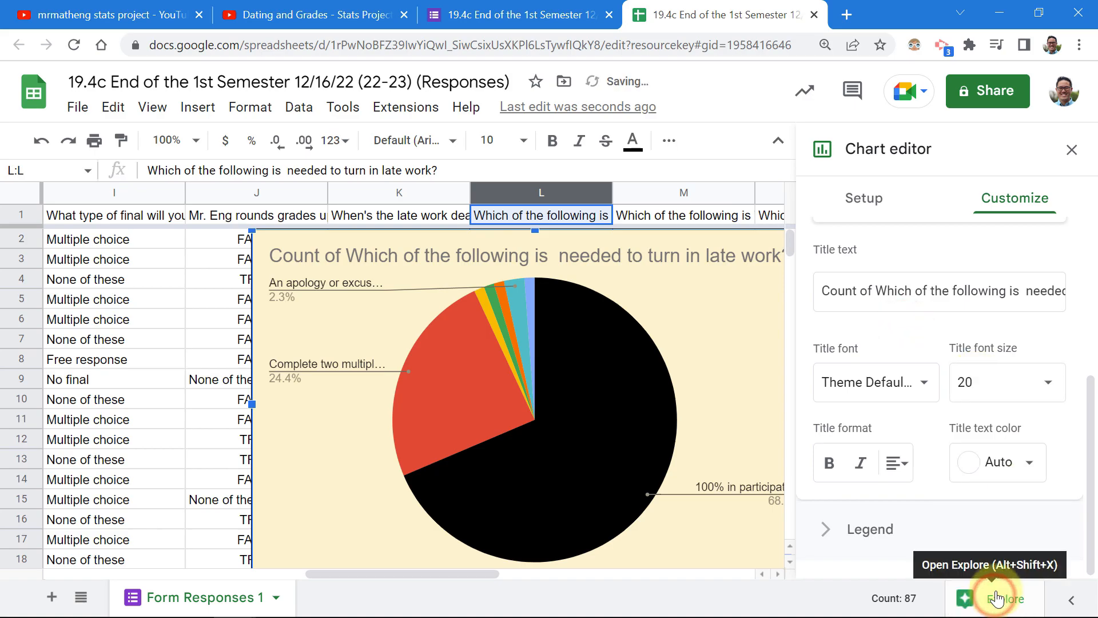
{"action": "left_click", "coordinate": [1013, 375]}
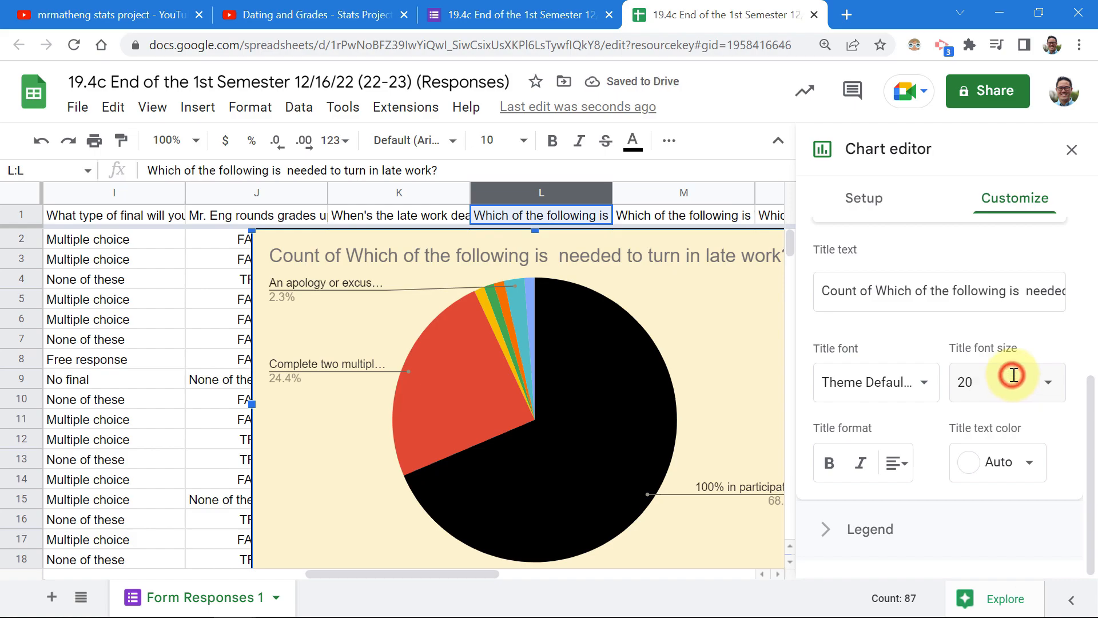
Try a title size of 10, revert to 20, and keep the title colour on Auto.
{"action": "left_click", "coordinate": [1047, 382]}
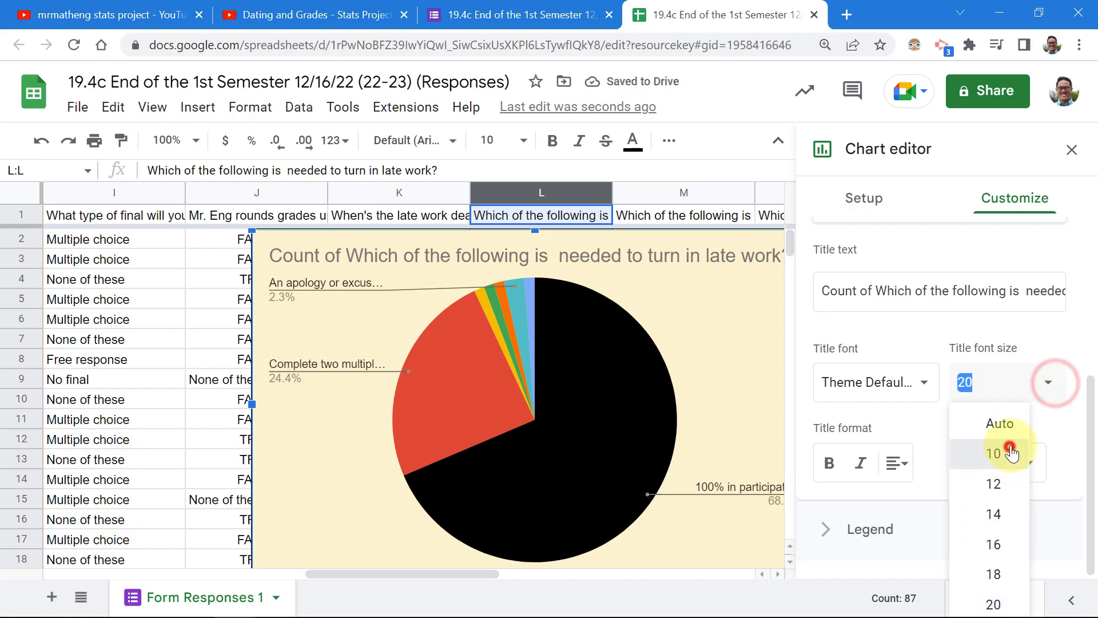
{"action": "left_click", "coordinate": [1001, 451]}
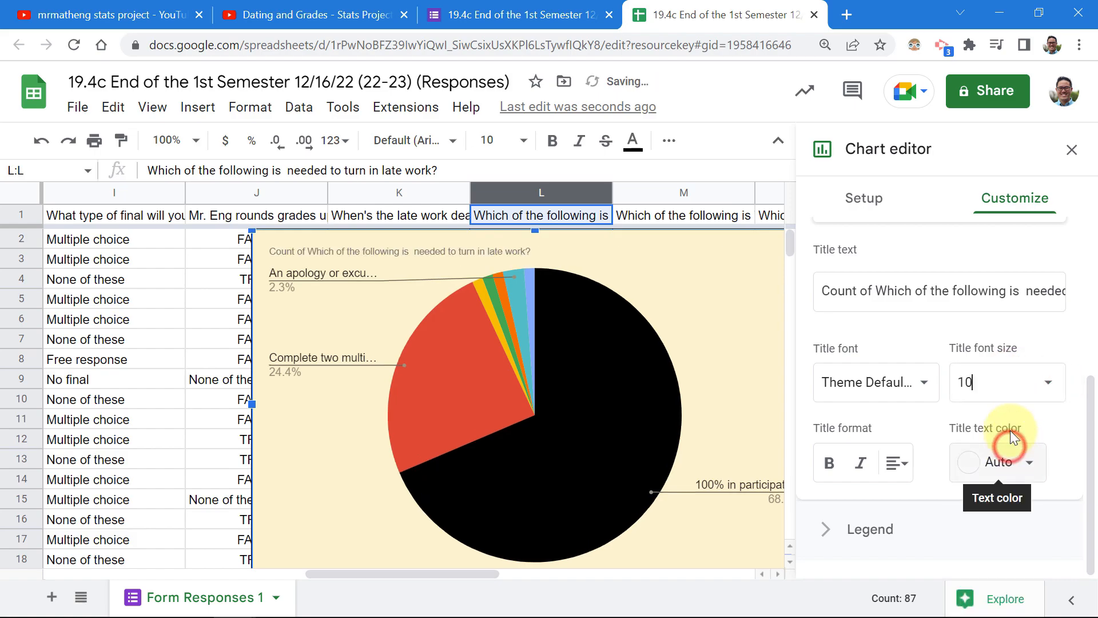
{"action": "left_click", "coordinate": [1010, 392]}
{"action": "left_click", "coordinate": [995, 602]}
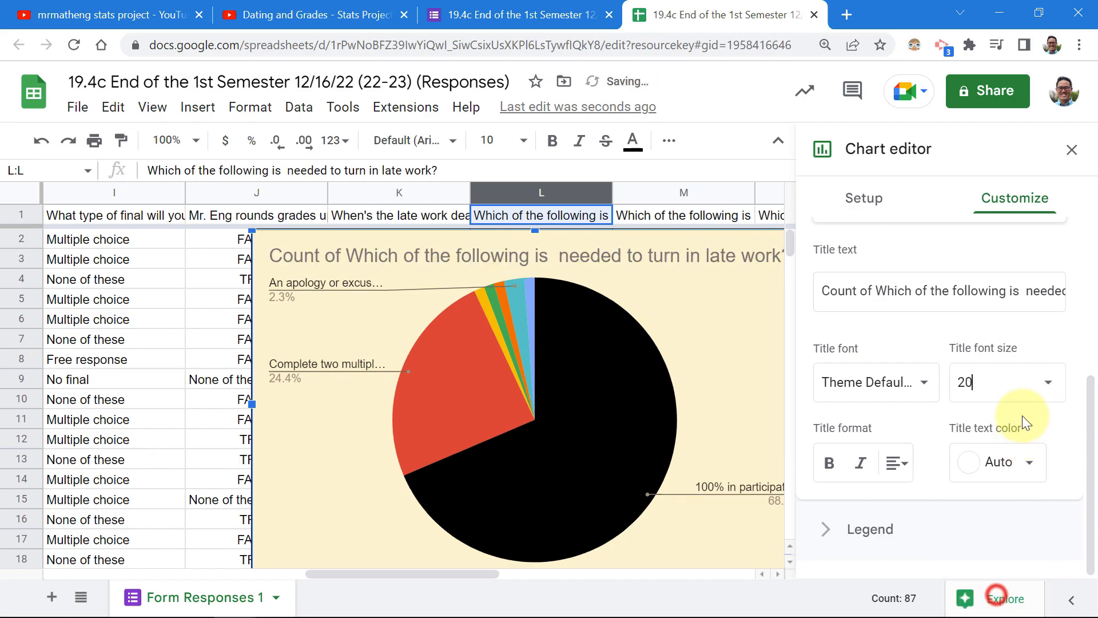
{"action": "left_click", "coordinate": [1010, 467]}
{"action": "left_click", "coordinate": [942, 493]}
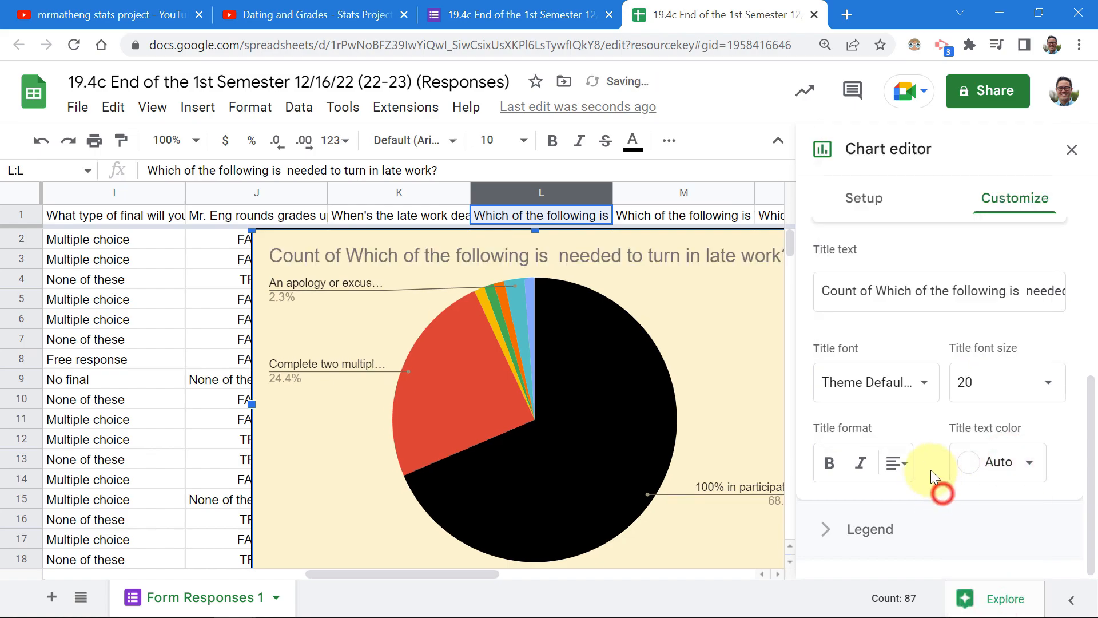
{"action": "left_click", "coordinate": [827, 529]}
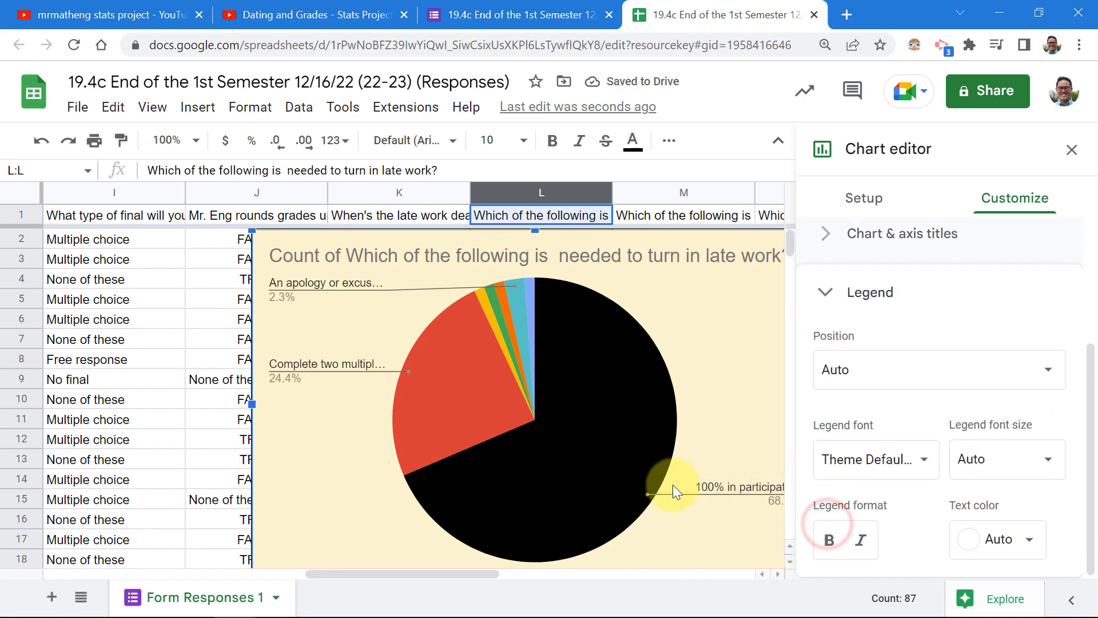
{"action": "left_click_drag", "start_coordinate": [480, 571], "coordinate": [529, 574]}
{"action": "scroll", "coordinate": [542, 386], "scroll_direction": "down", "scroll_amount": 2}
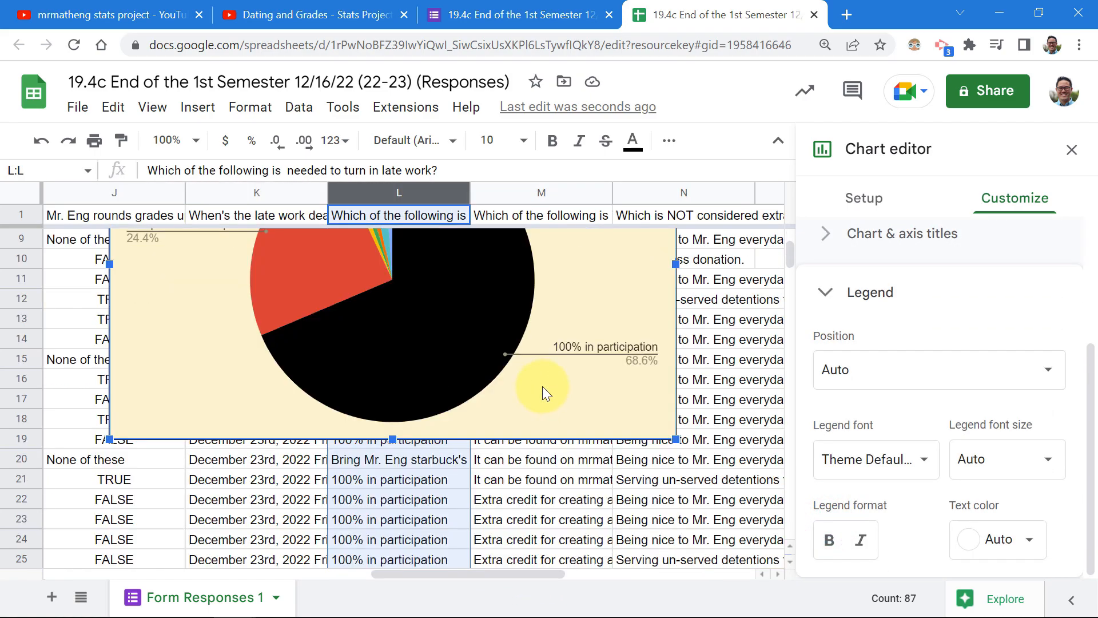
{"action": "scroll", "coordinate": [542, 386], "scroll_direction": "up", "scroll_amount": 1}
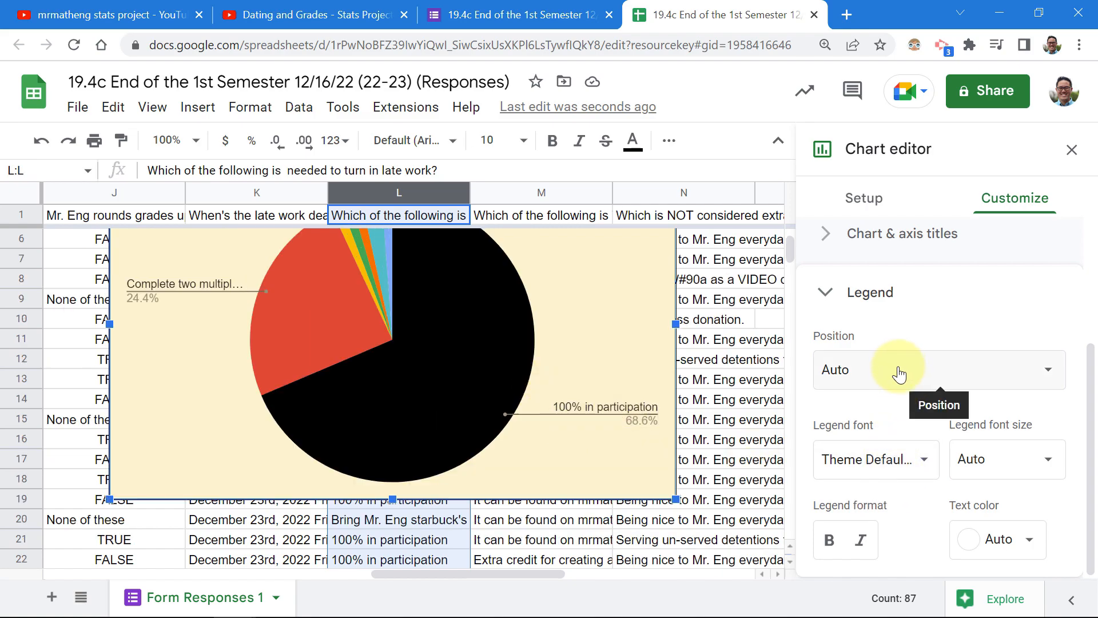
{"action": "scroll", "coordinate": [591, 368], "scroll_direction": "up", "scroll_amount": 1}
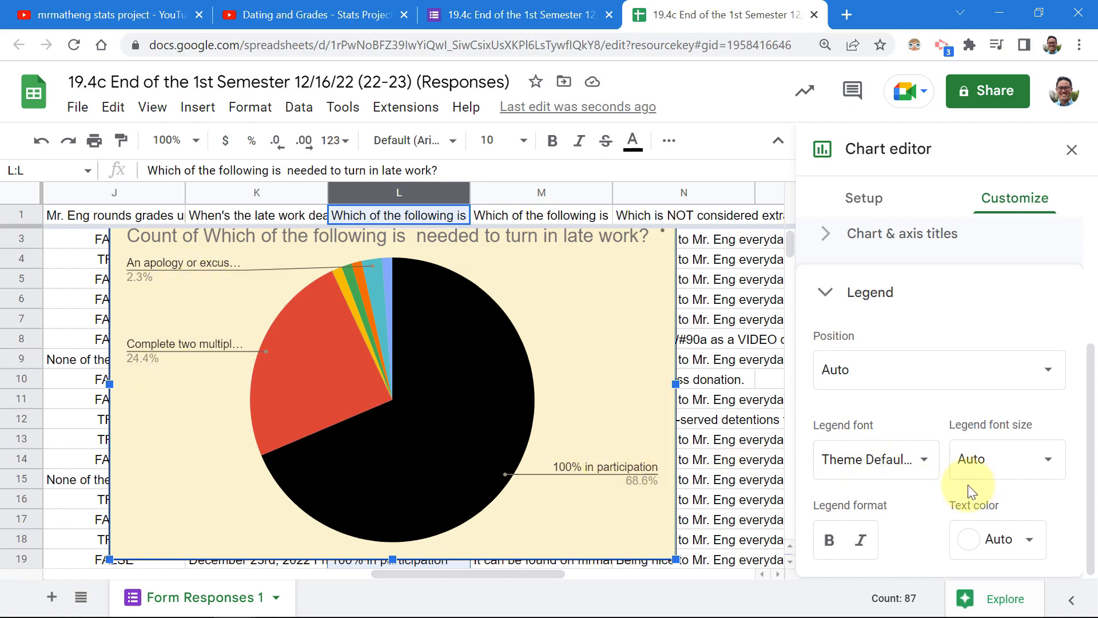
{"action": "scroll", "coordinate": [952, 463], "scroll_direction": "up", "scroll_amount": 3}
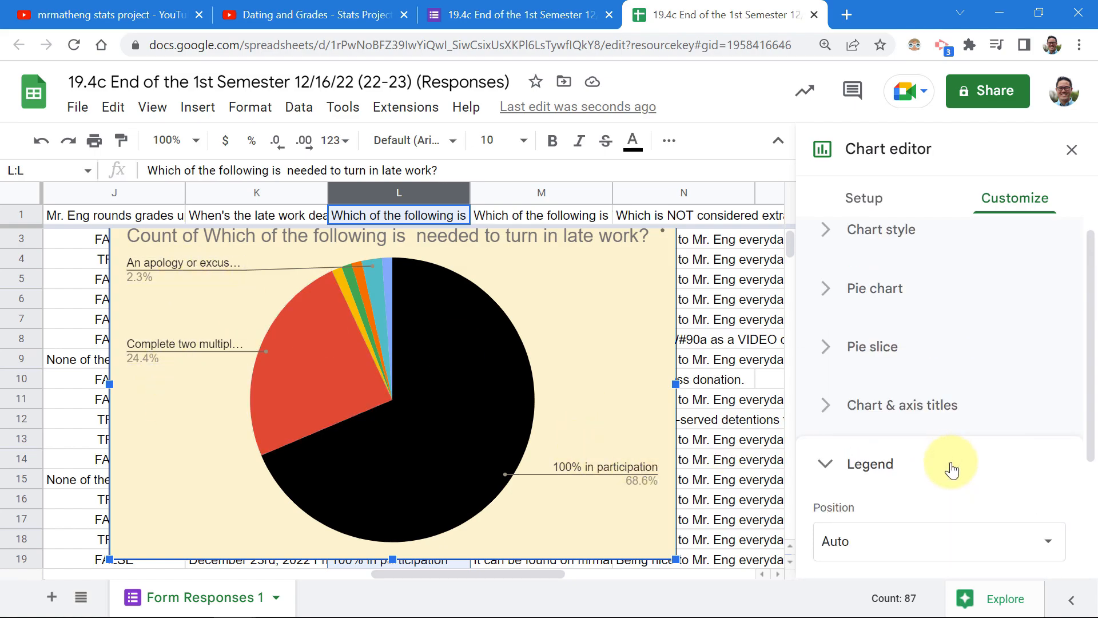